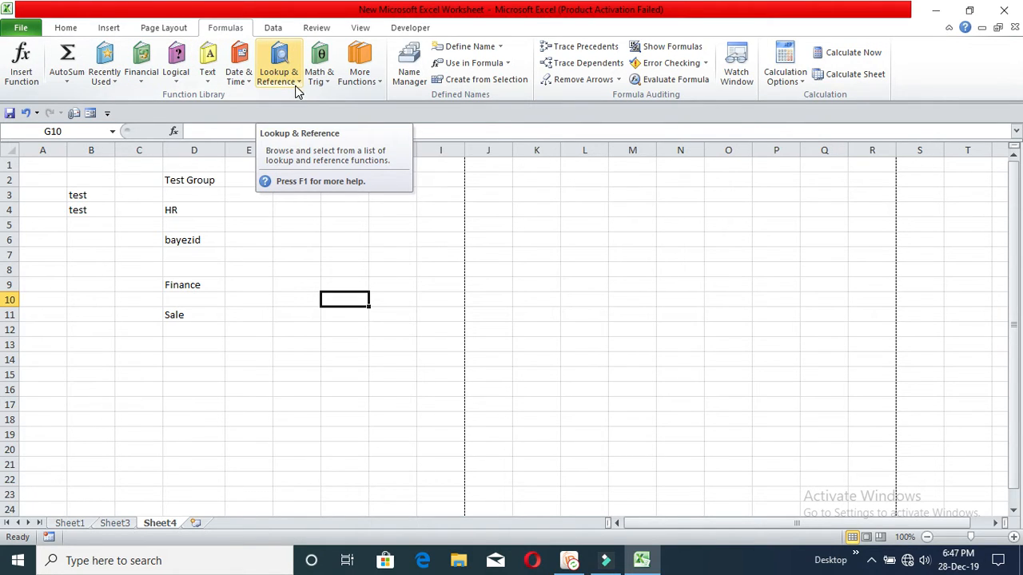
Step: Insert a new blank worksheet, Sheet5, after Sheet4
{"action": "left_click", "coordinate": [275, 29]}
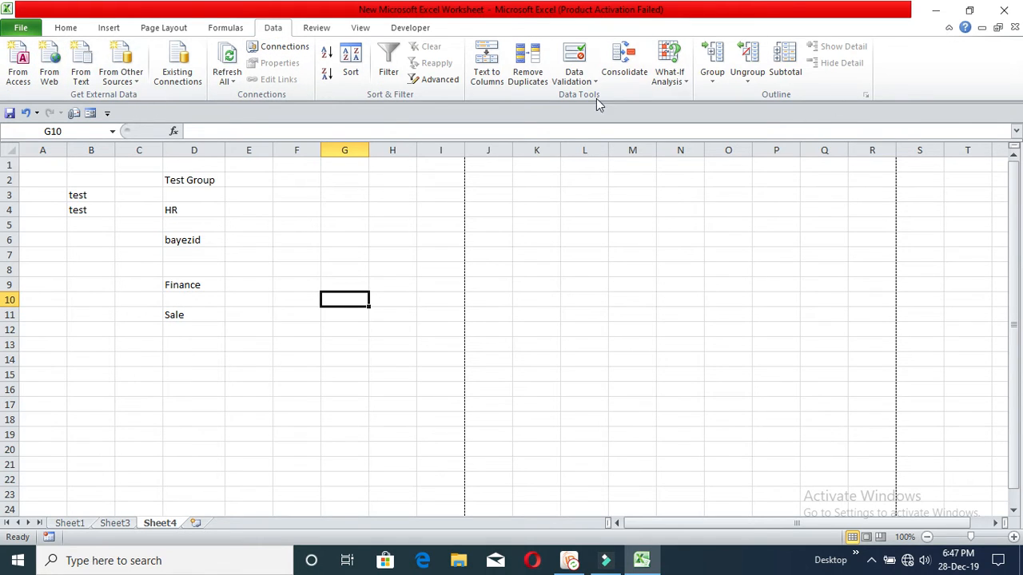
{"action": "left_click", "coordinate": [314, 240]}
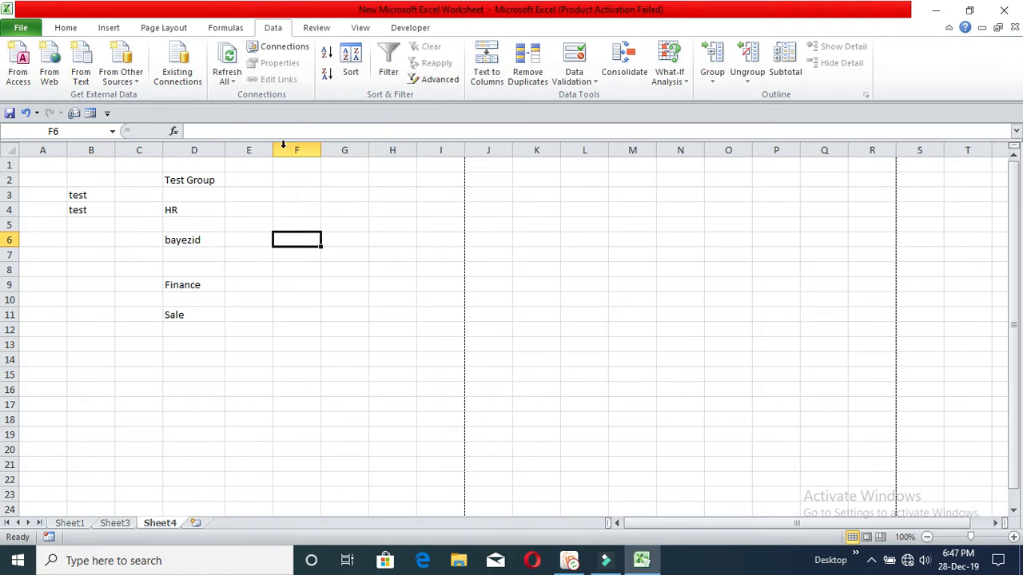
{"action": "left_click", "coordinate": [196, 523]}
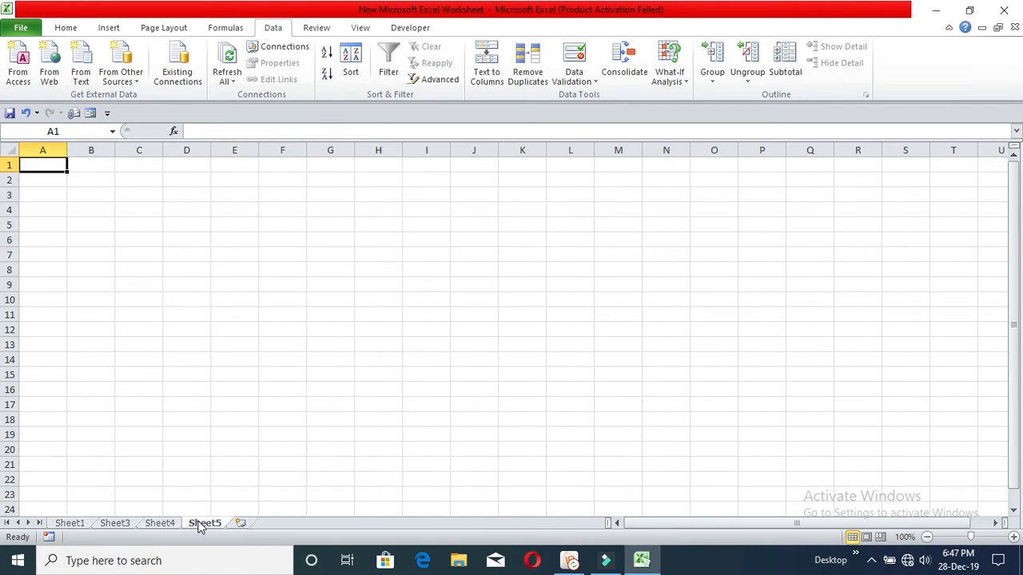
Step: Enter the headers PIN, Name and Section in cells B3:D3
{"action": "left_click", "coordinate": [120, 206]}
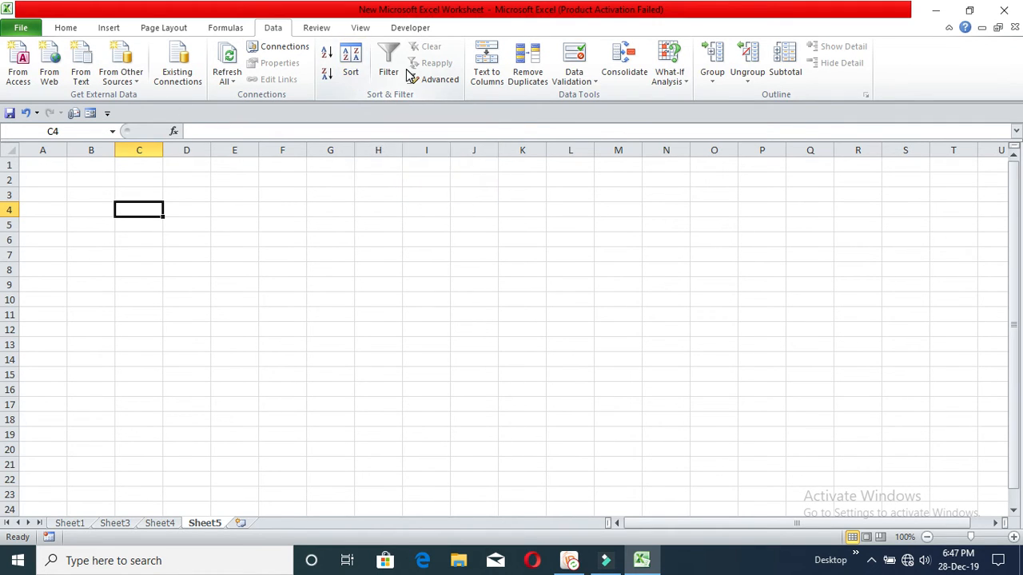
{"action": "left_click", "coordinate": [174, 196]}
{"action": "left_click", "coordinate": [98, 193]}
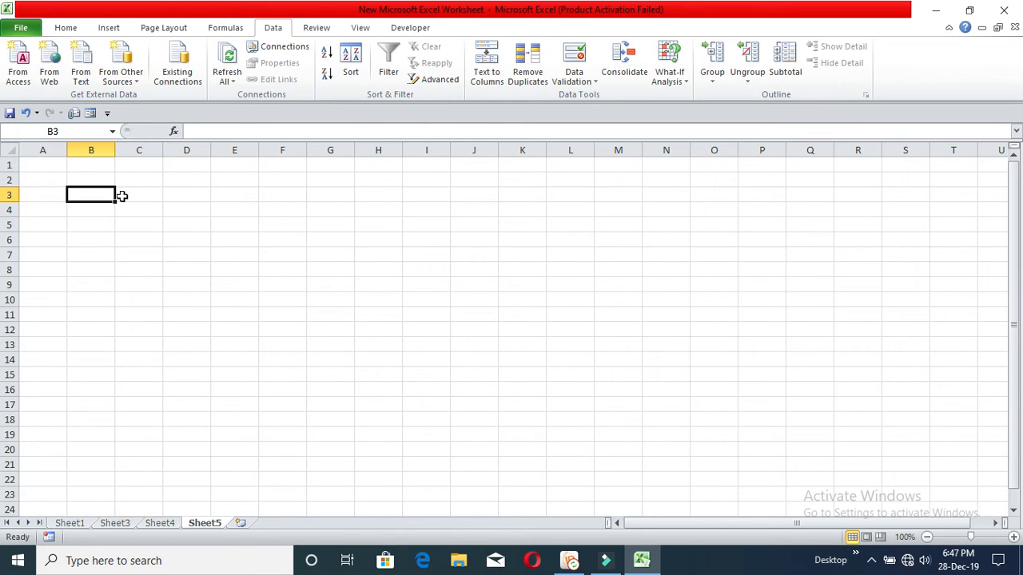
{"action": "type", "text": "PIN"}
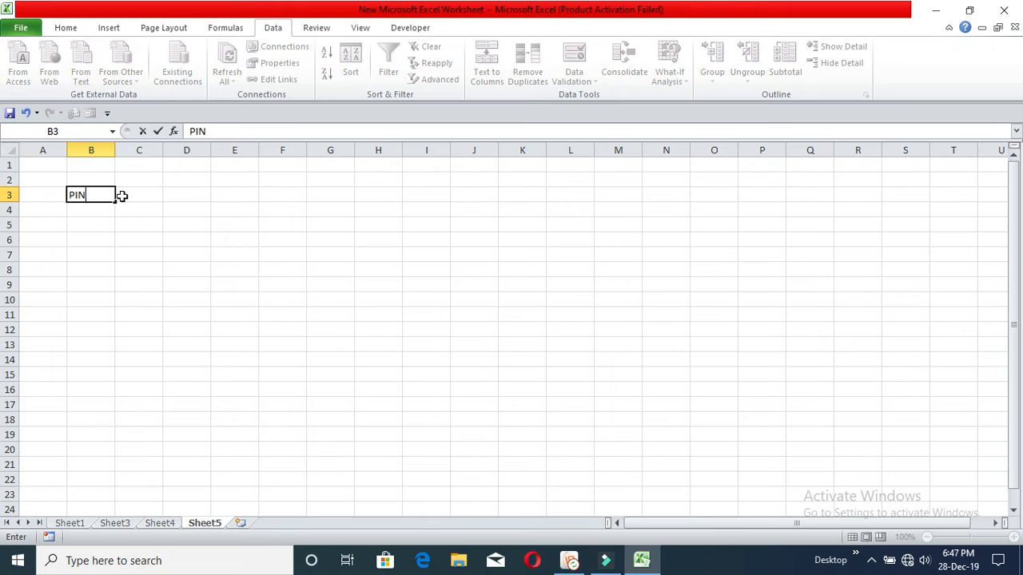
{"action": "left_click", "coordinate": [121, 196]}
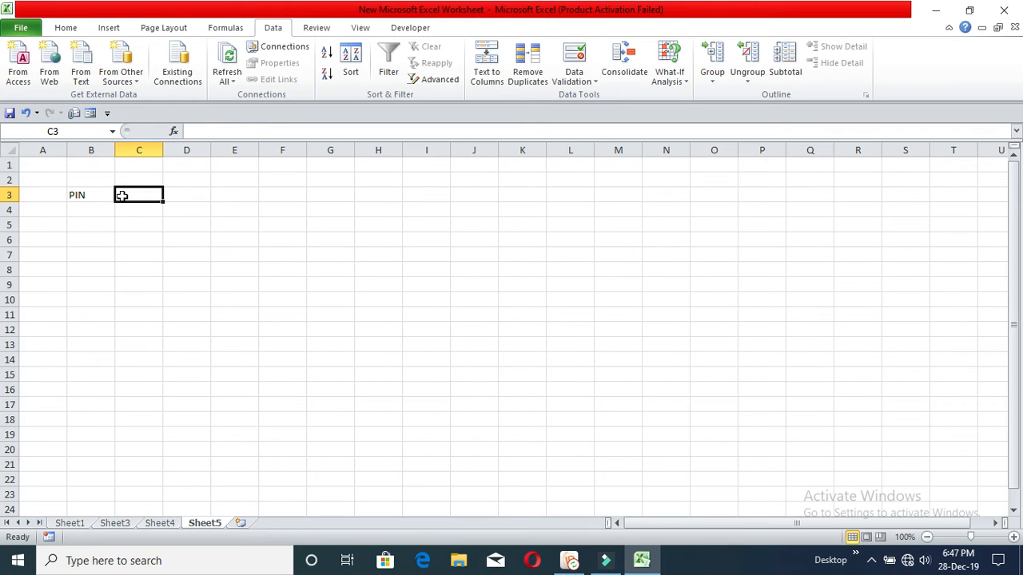
{"action": "type", "text": "S"}
{"action": "type", "text": "Name"}
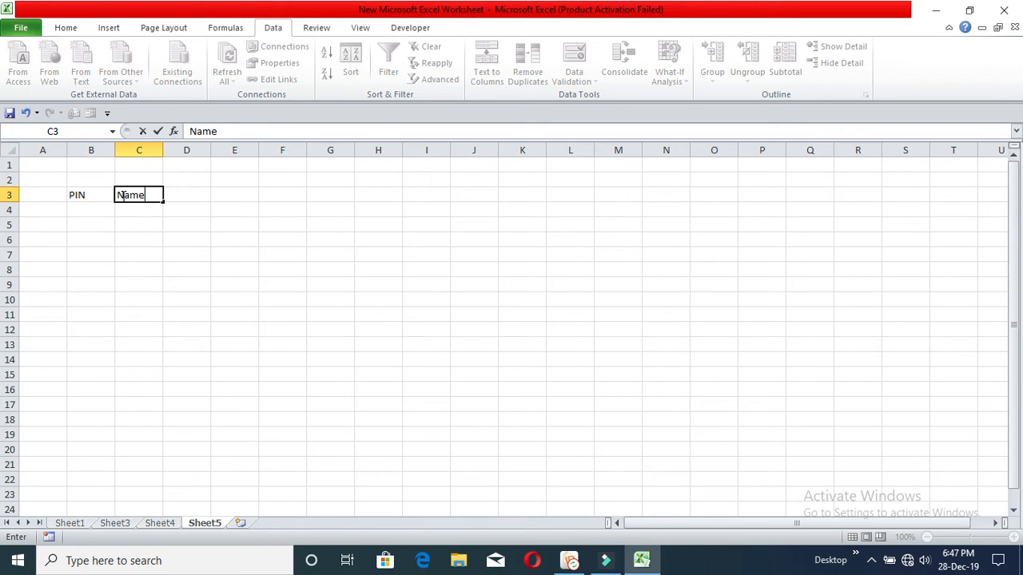
{"action": "key", "text": "Tab"}
{"action": "type", "text": "Section"}
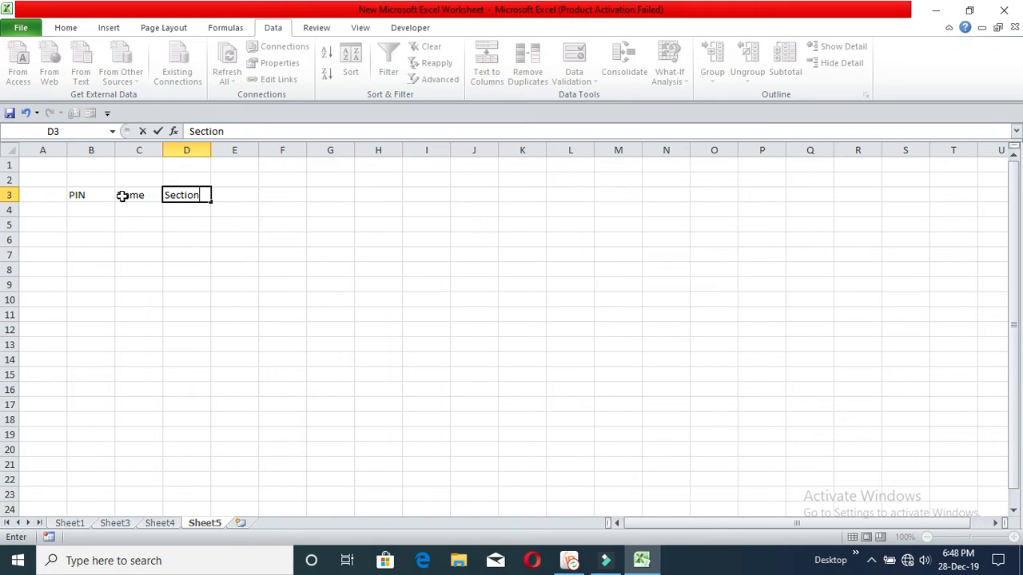
{"action": "key", "text": "Return"}
{"action": "key", "text": "Up"}
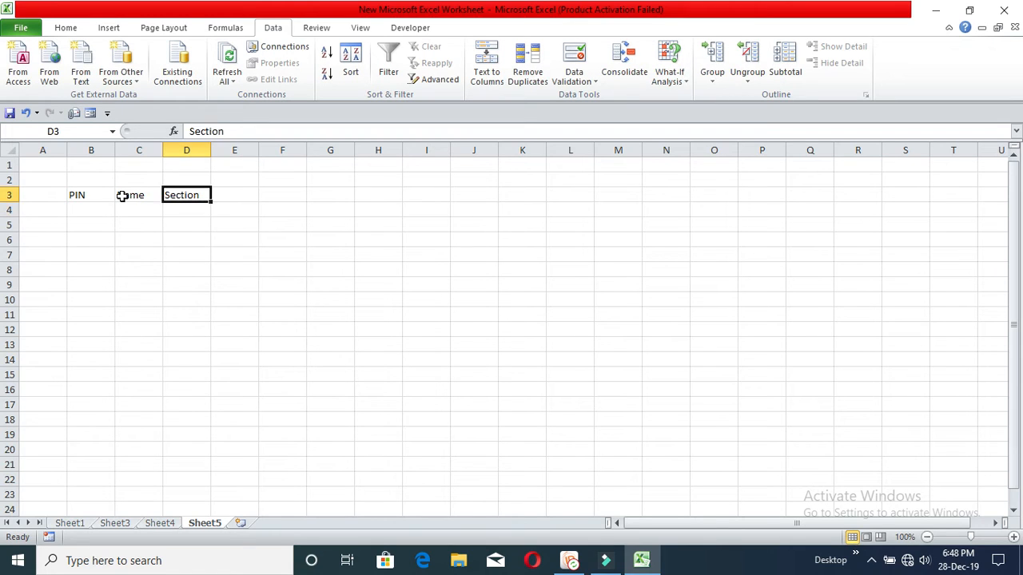
{"action": "key", "text": "Left"}
{"action": "key", "text": "Down"}
{"action": "key", "text": "Left"}
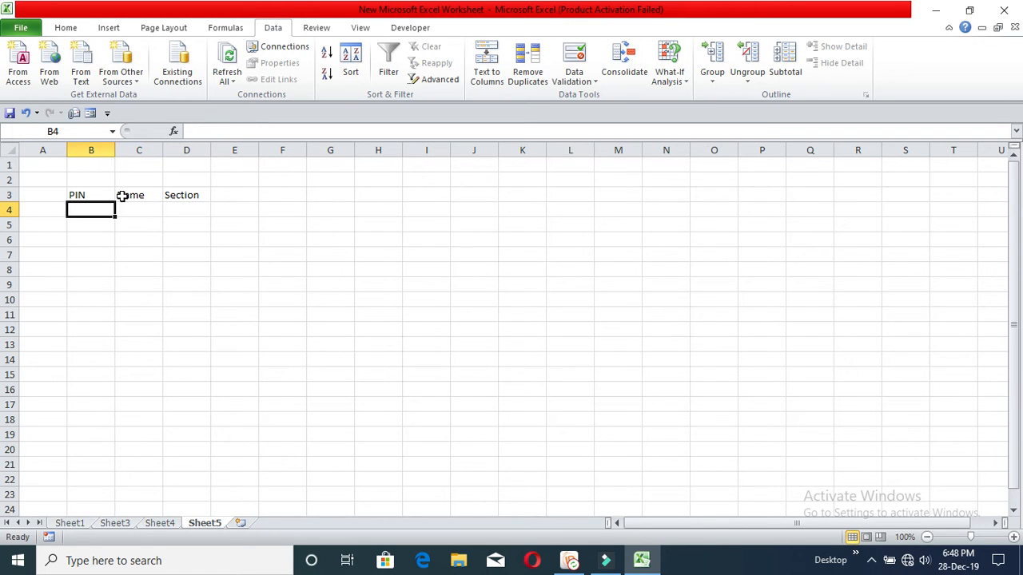
{"action": "type", "text": "2002"}
{"action": "key", "text": "Return"}
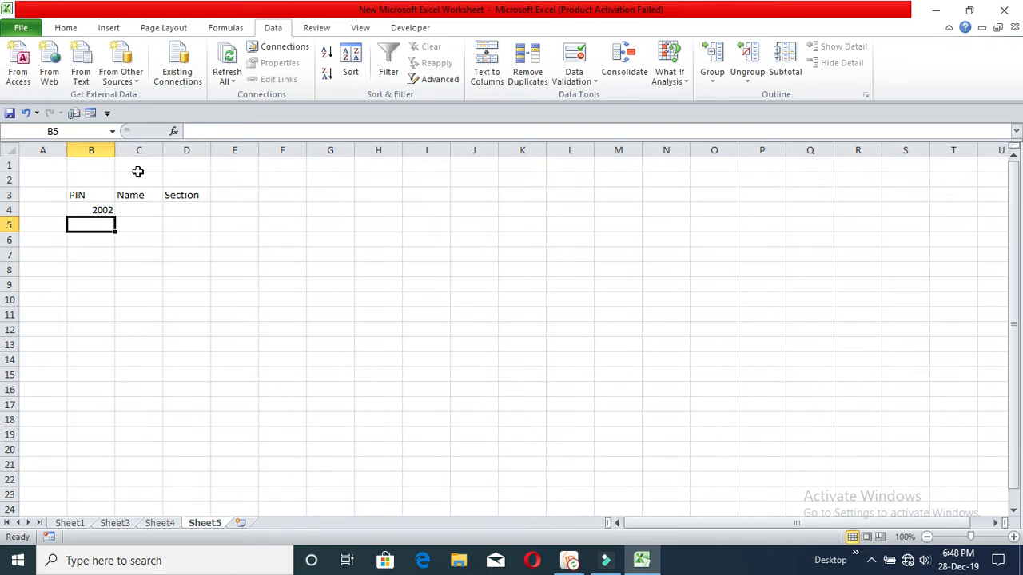
{"action": "type", "text": "200"}
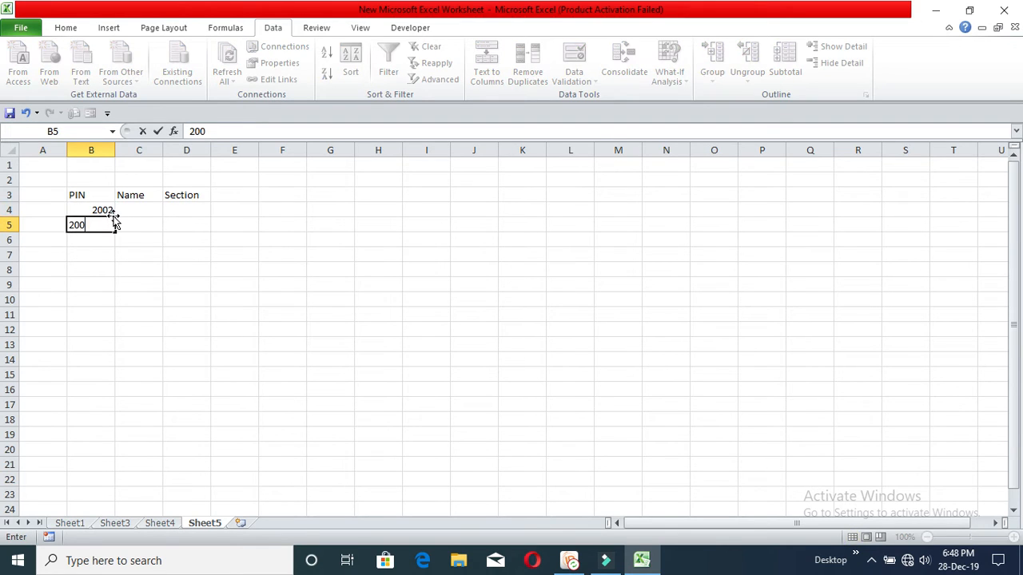
{"action": "type", "text": "3"}
{"action": "key", "text": "Return"}
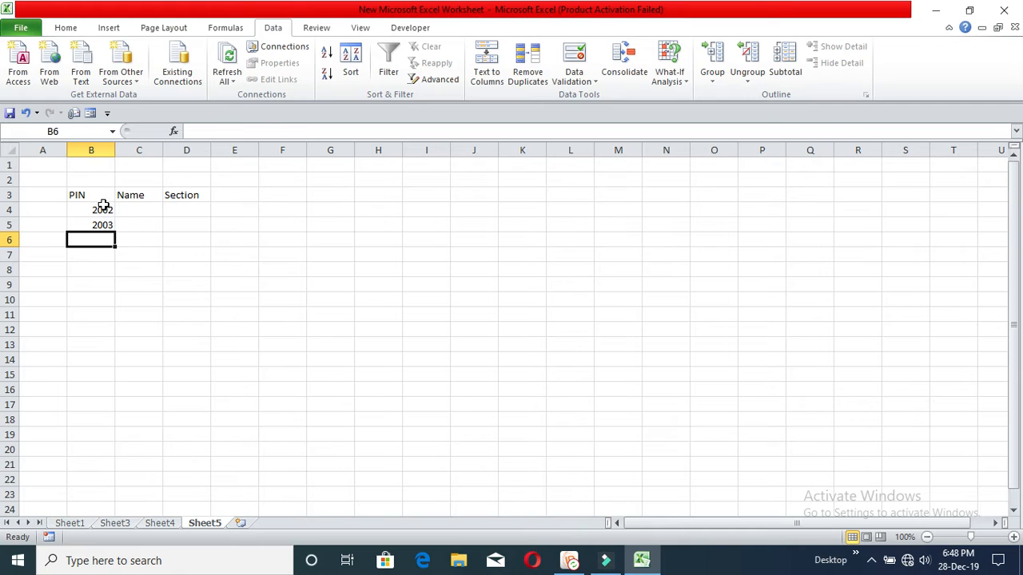
Step: Fill the PINs through 2017, and fill names a, b, c repeating down to row 19
{"action": "left_click_drag", "start_coordinate": [104, 209], "coordinate": [128, 438]}
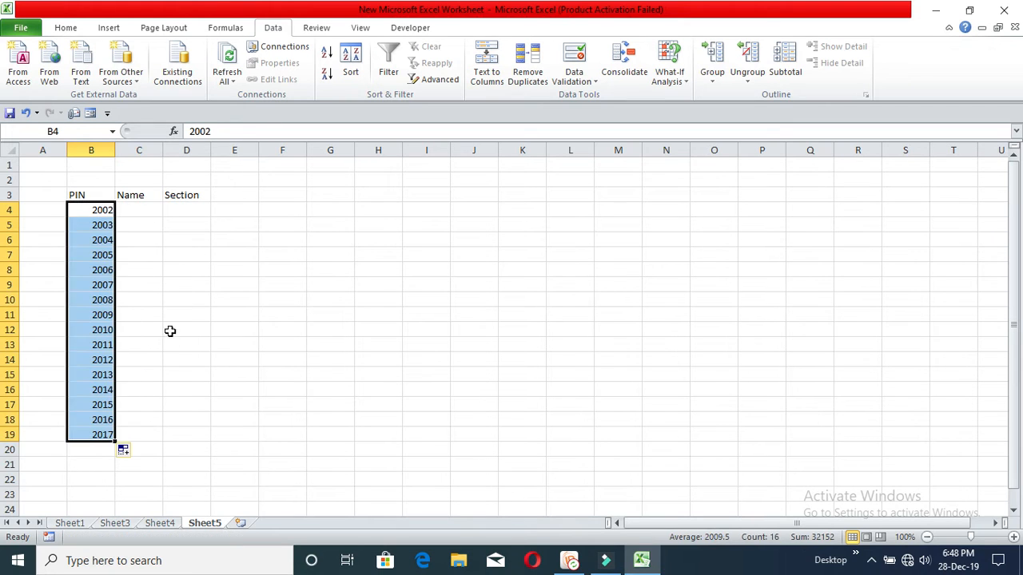
{"action": "left_click", "coordinate": [147, 211]}
{"action": "type", "text": "a"}
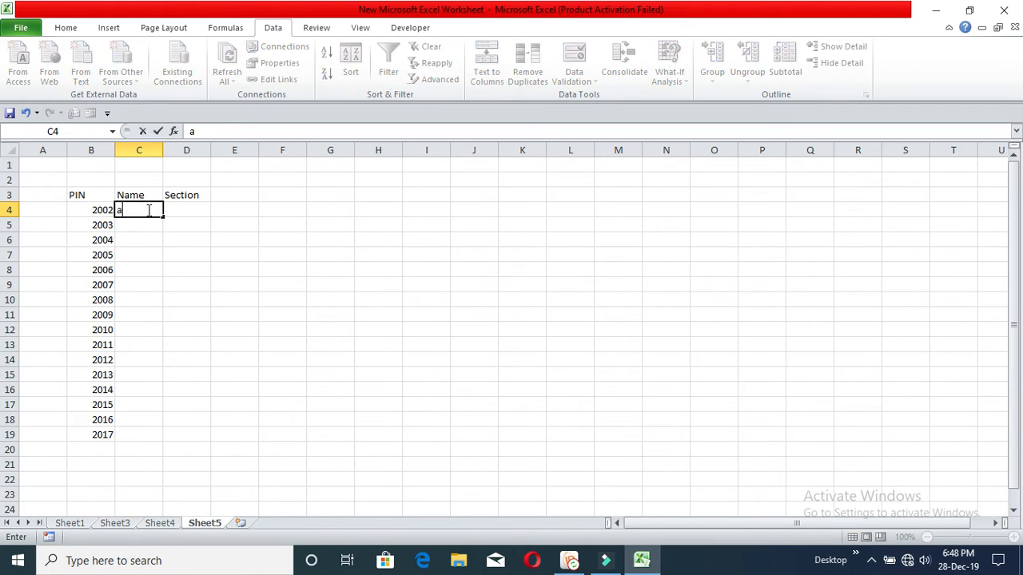
{"action": "key", "text": "Return"}
{"action": "type", "text": "b"}
{"action": "key", "text": "Return"}
{"action": "type", "text": "c"}
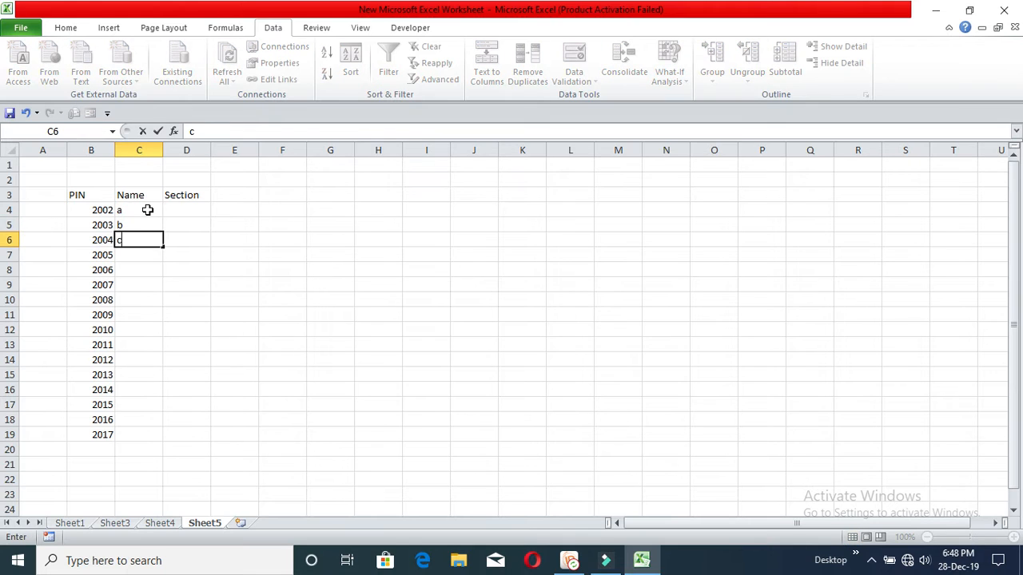
{"action": "key", "text": "Return"}
{"action": "left_click_drag", "start_coordinate": [148, 210], "coordinate": [152, 437]}
{"action": "left_click", "coordinate": [240, 333]}
Step: Enter sections HR in D4 and Fin in D5
{"action": "left_click", "coordinate": [193, 213]}
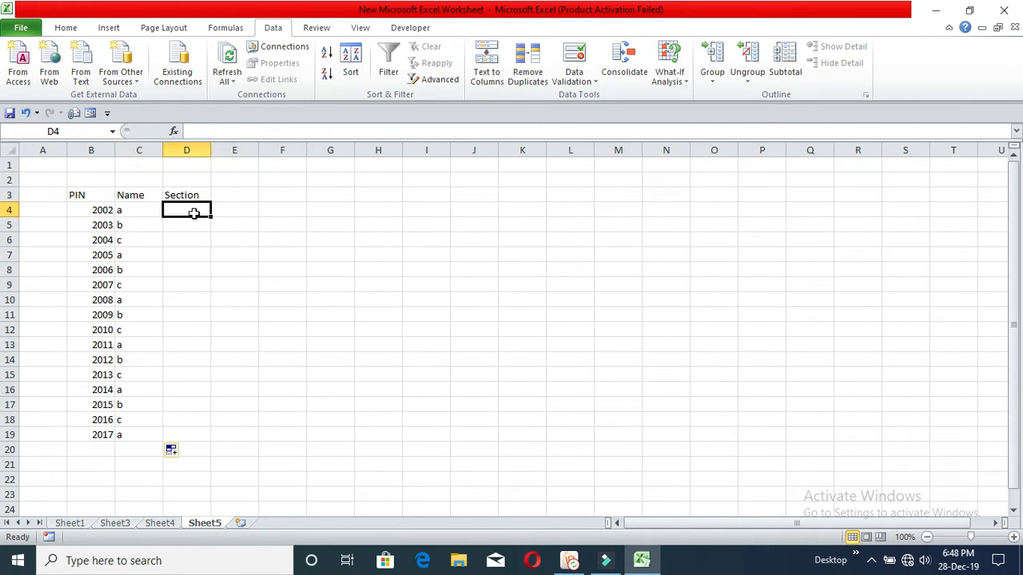
{"action": "type", "text": "HR"}
{"action": "key", "text": "Return"}
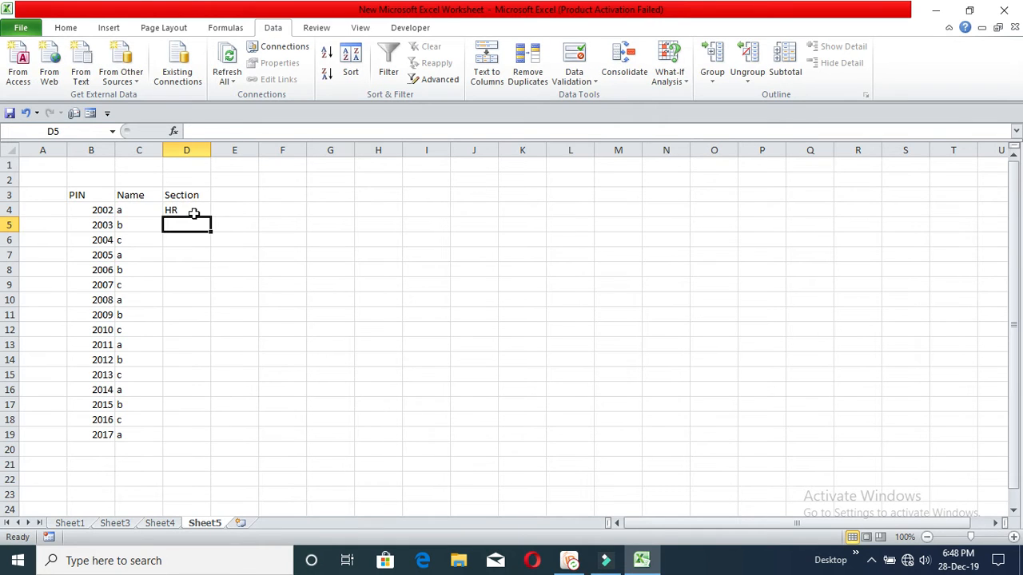
{"action": "type", "text": "F"}
{"action": "key", "text": "Return"}
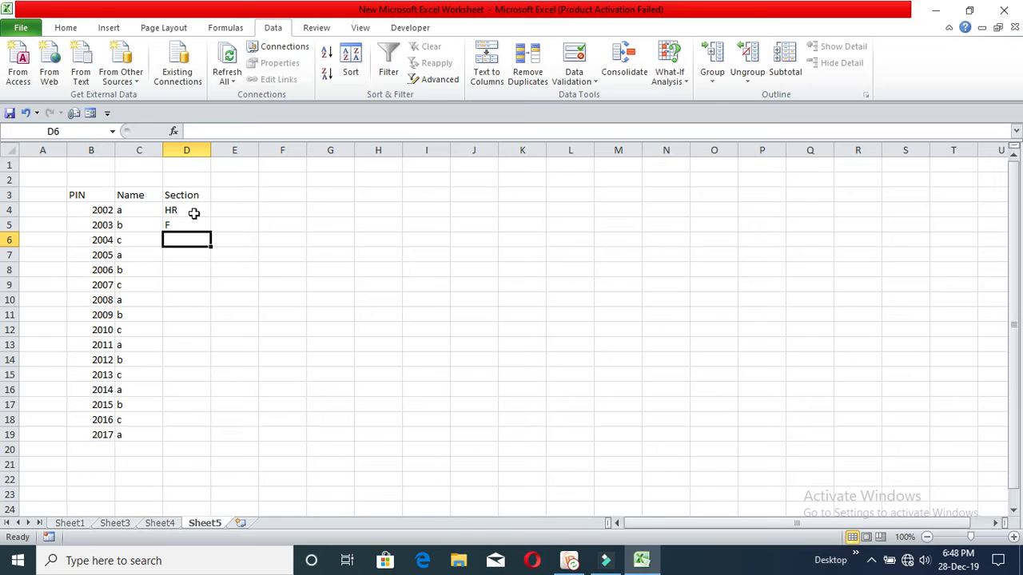
{"action": "key", "text": "Up"}
{"action": "type", "text": "Fi"}
{"action": "key", "text": "Return"}
Step: Enter Pack in D6 and Sale in D7, then select both to repeat
{"action": "type", "text": "F"}
{"action": "key", "text": "BackSpace"}
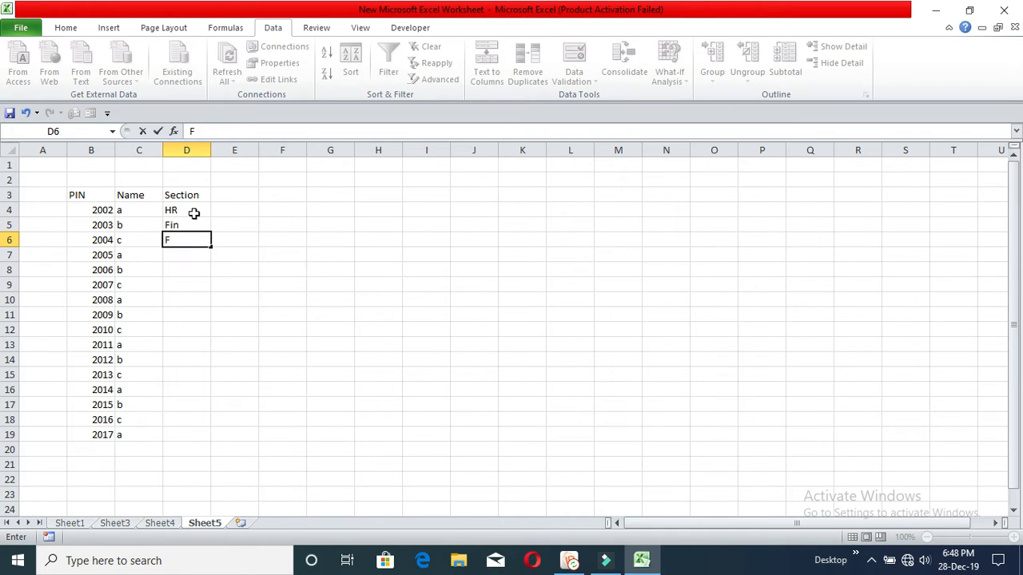
{"action": "type", "text": "Pf"}
{"action": "key", "text": "BackSpace"}
{"action": "key", "text": "BackSpace"}
{"action": "type", "text": "ack"}
{"action": "key", "text": "Return"}
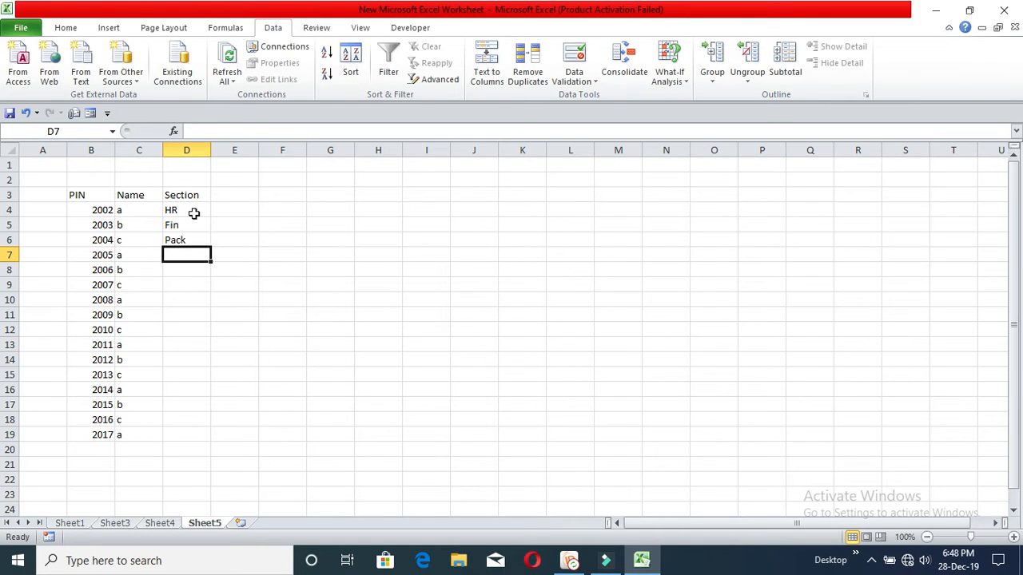
{"action": "type", "text": "Sale"}
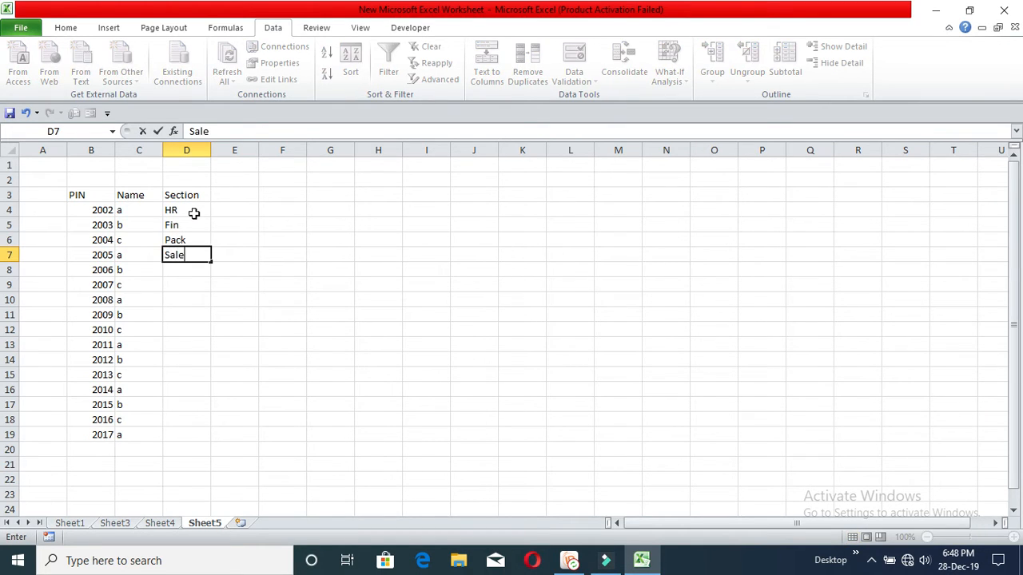
{"action": "key", "text": "Return"}
{"action": "left_click_drag", "start_coordinate": [196, 237], "coordinate": [202, 447]}
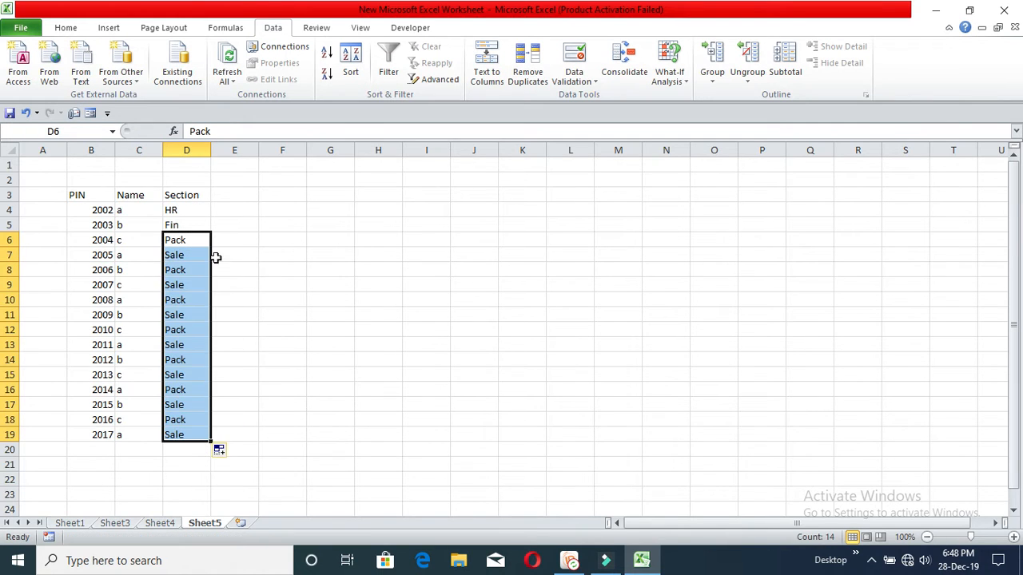
Step: Alternate Pack and Sale down to row 19 and put borders on every table cell
{"action": "left_click", "coordinate": [235, 201]}
{"action": "left_click_drag", "start_coordinate": [99, 189], "coordinate": [199, 431]}
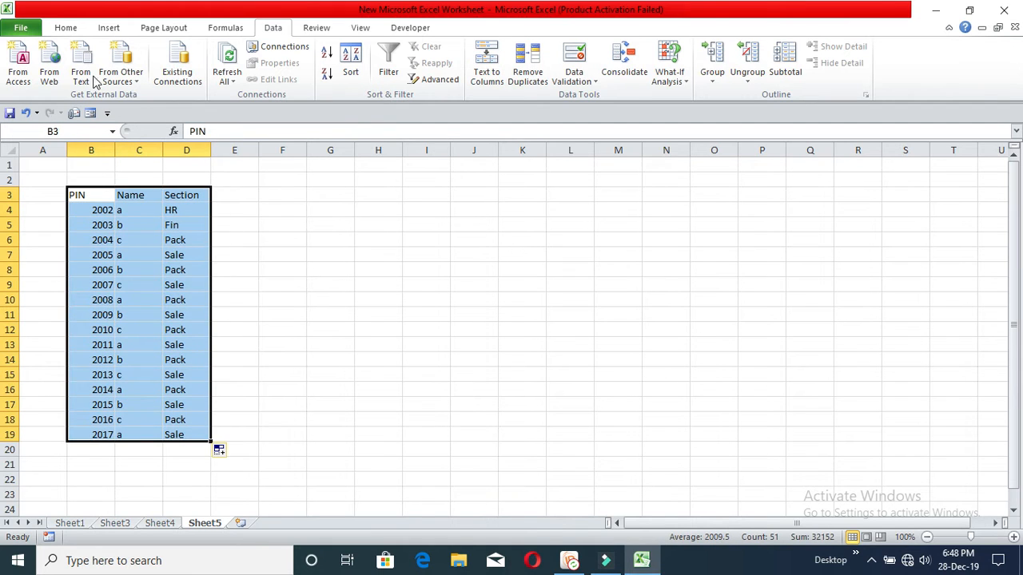
{"action": "left_click", "coordinate": [65, 27]}
{"action": "left_click", "coordinate": [192, 74]}
{"action": "left_click", "coordinate": [330, 254]}
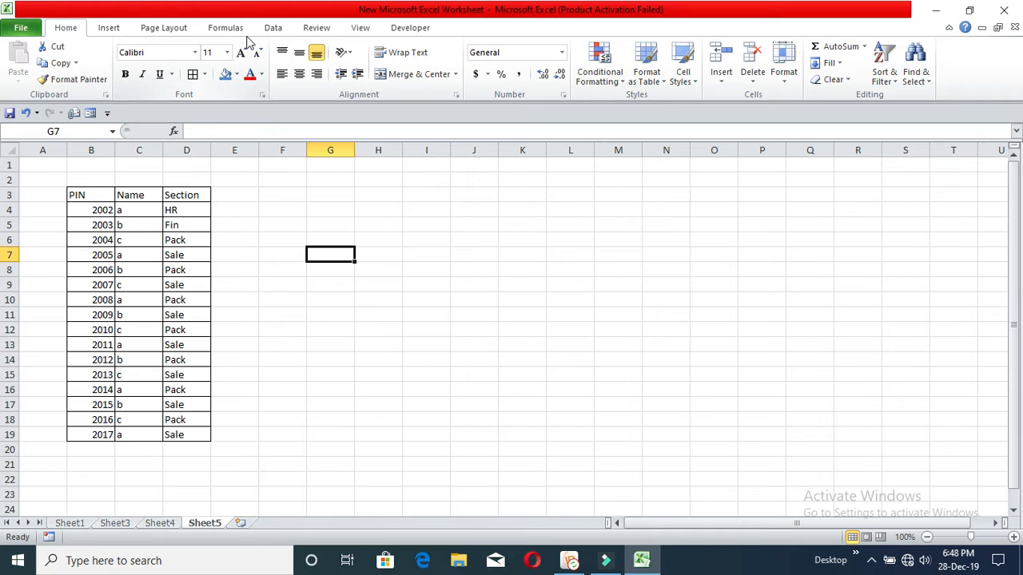
Step: Delete the empty rows above the table so headers sit in row 1, then select the data rows
{"action": "left_click", "coordinate": [272, 28]}
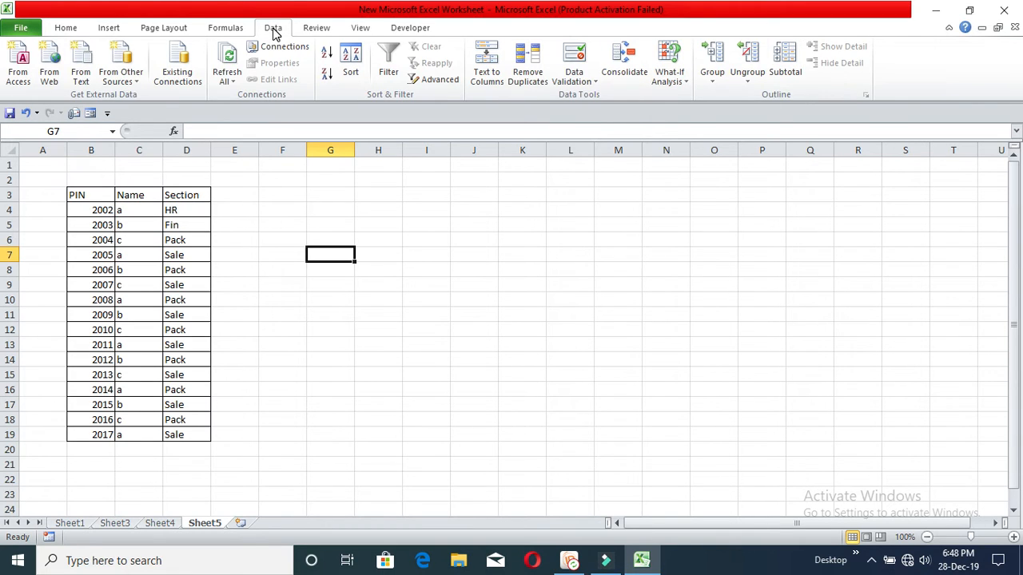
{"action": "left_click", "coordinate": [463, 235]}
{"action": "left_click", "coordinate": [137, 198]}
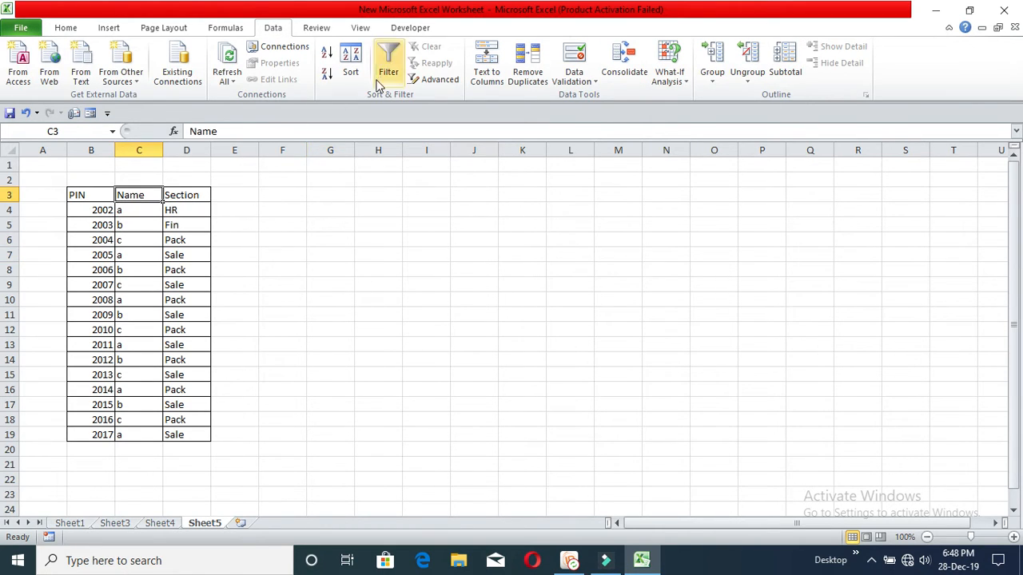
{"action": "left_click", "coordinate": [134, 209]}
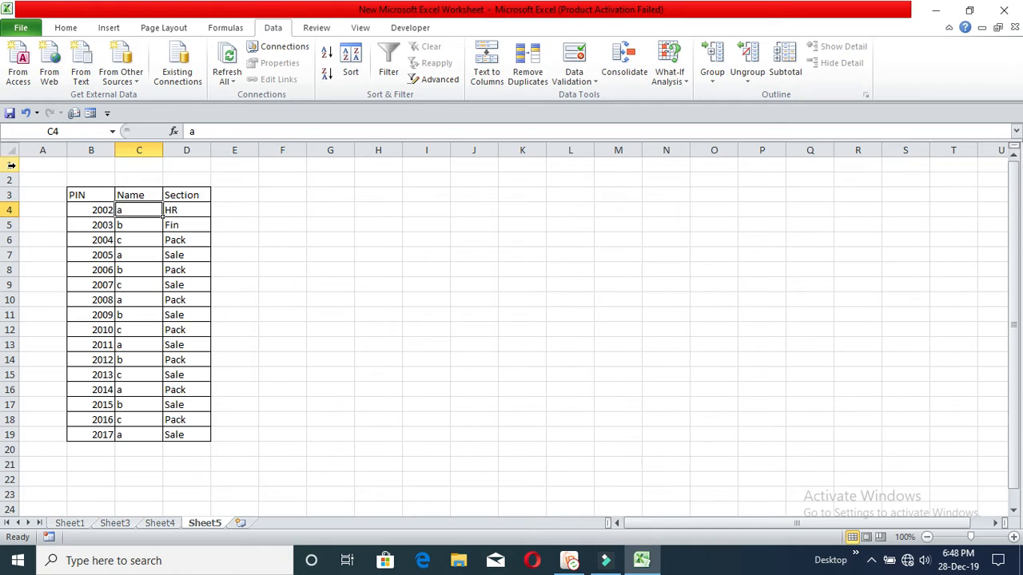
{"action": "left_click", "coordinate": [11, 165]}
{"action": "key", "text": "ctrl+minus"}
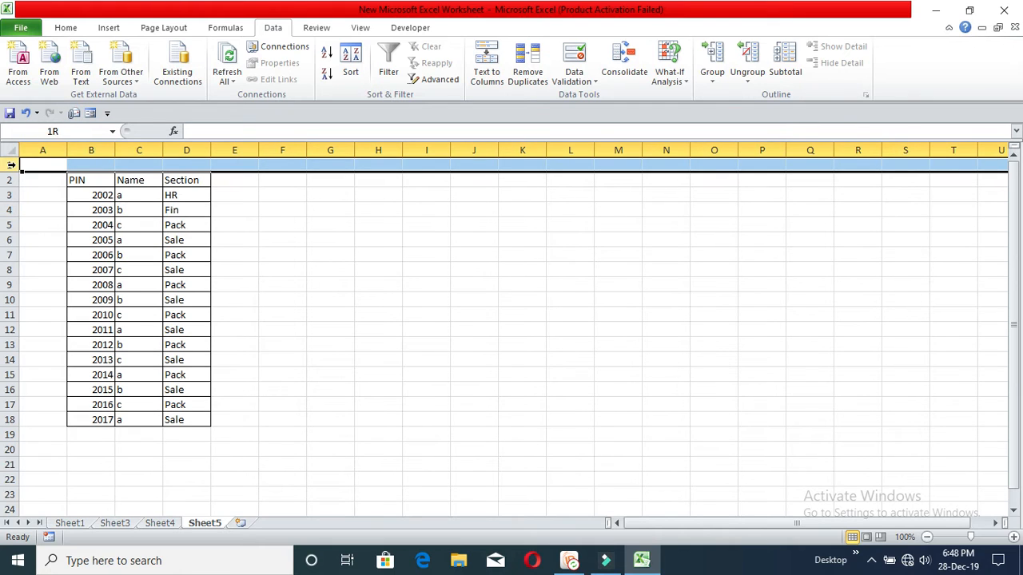
{"action": "key", "text": "ctrl+minus"}
{"action": "left_click", "coordinate": [312, 228]}
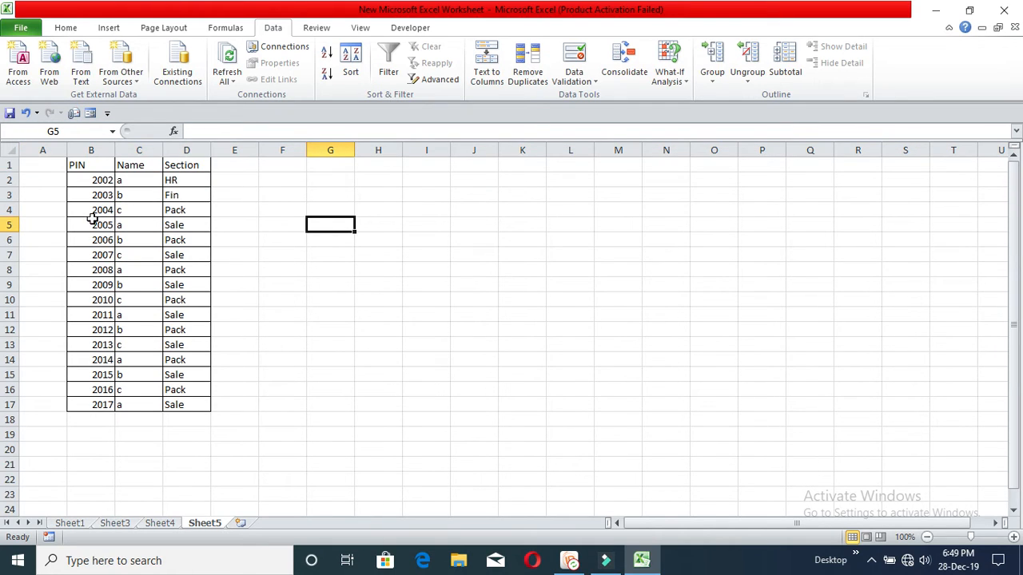
{"action": "left_click_drag", "start_coordinate": [100, 180], "coordinate": [180, 401]}
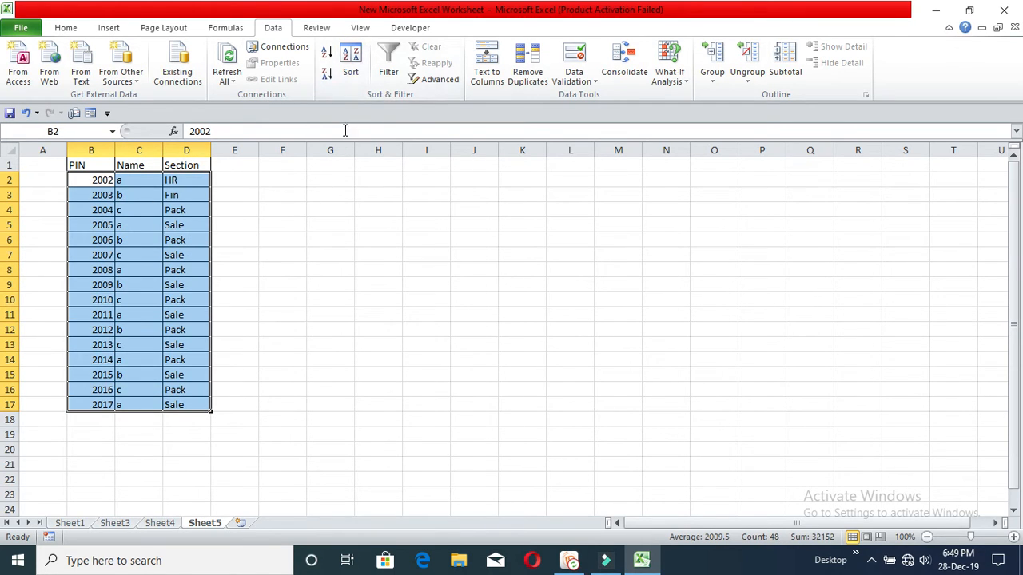
Step: Open the Sort dialog for the data rows B2:D17
{"action": "left_click", "coordinate": [349, 62]}
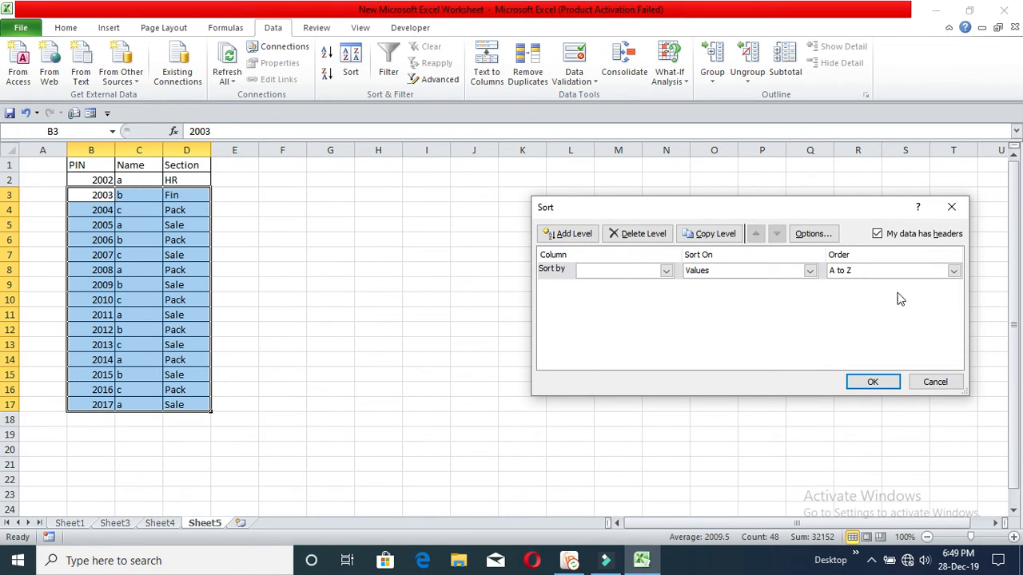
Step: Sort the data rows by column D (Section) A to Z, with 'My data has headers' cleared
{"action": "left_click", "coordinate": [877, 233]}
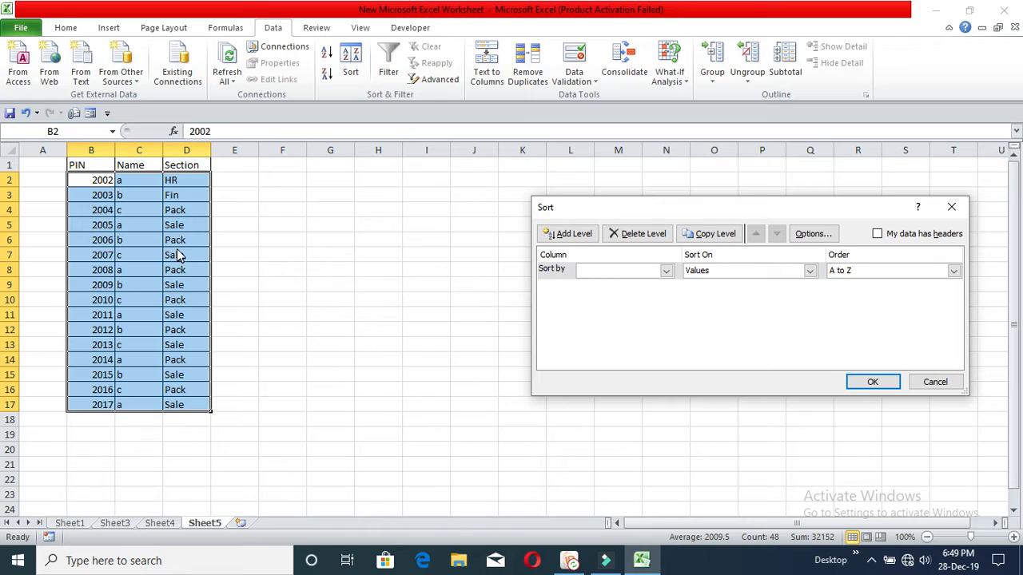
{"action": "left_click", "coordinate": [667, 273]}
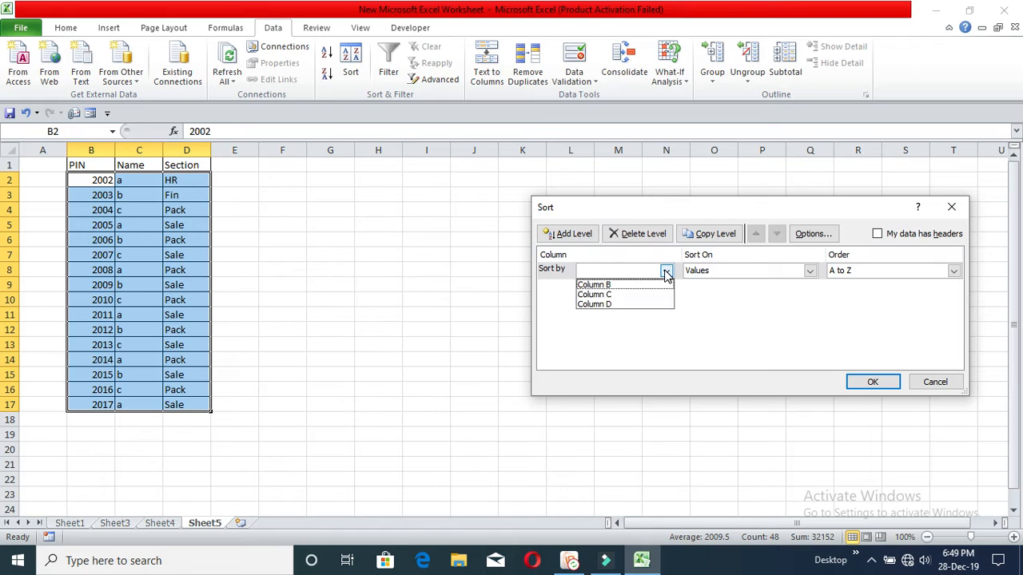
{"action": "left_click", "coordinate": [634, 304]}
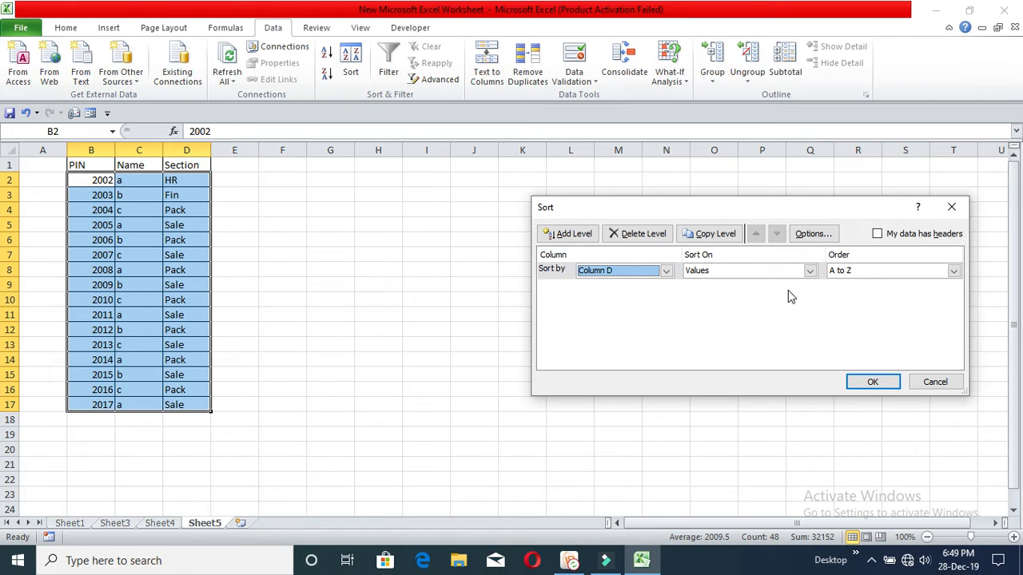
{"action": "left_click", "coordinate": [856, 276]}
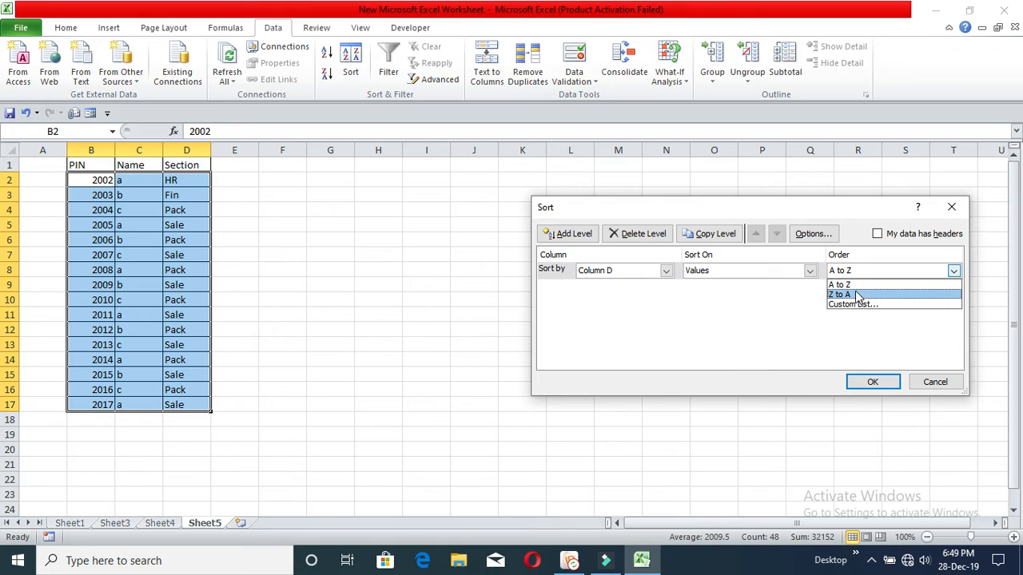
{"action": "left_click", "coordinate": [855, 293]}
{"action": "left_click", "coordinate": [856, 276]}
{"action": "left_click", "coordinate": [855, 285]}
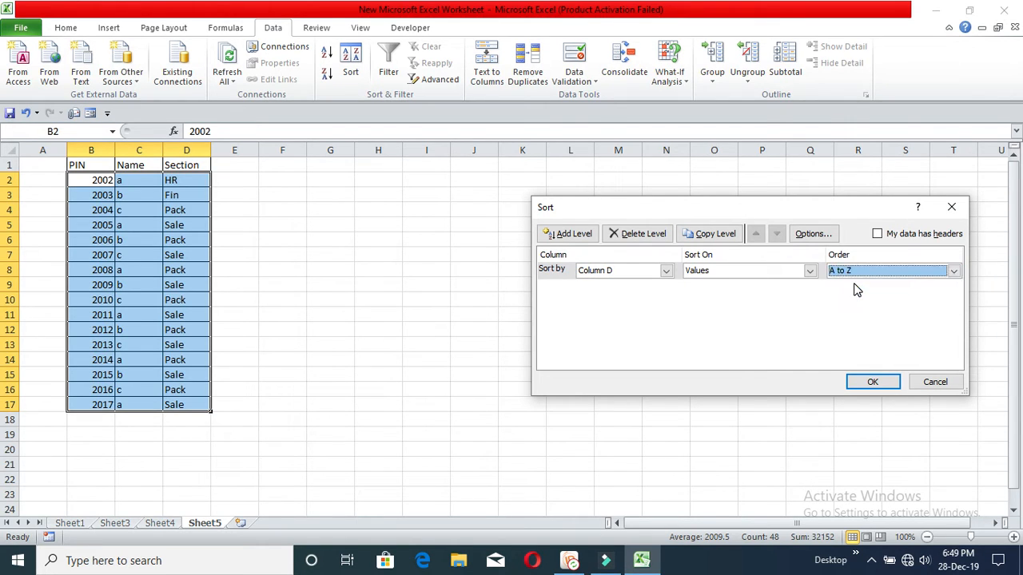
{"action": "left_click", "coordinate": [876, 381]}
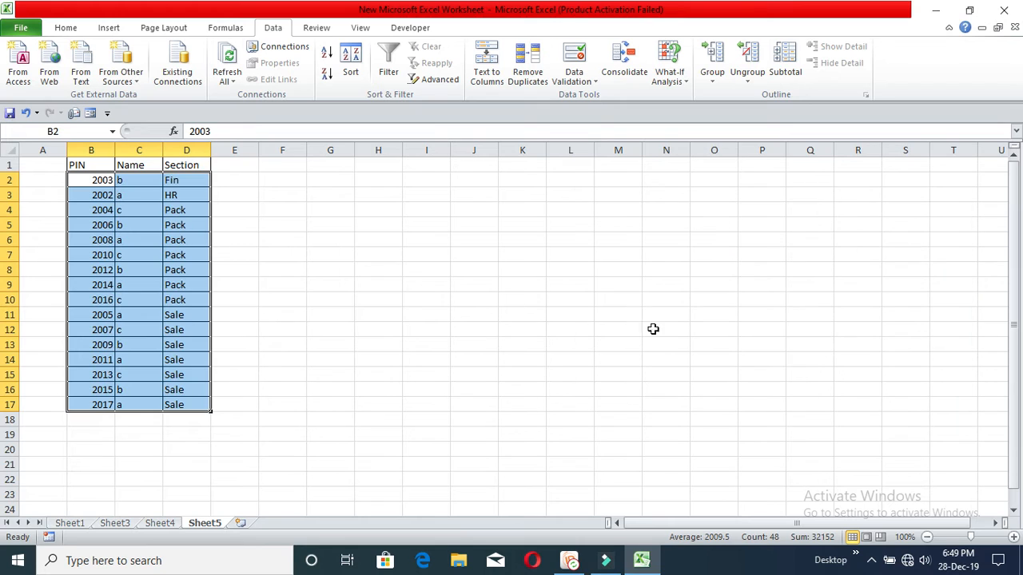
{"action": "left_click", "coordinate": [193, 184]}
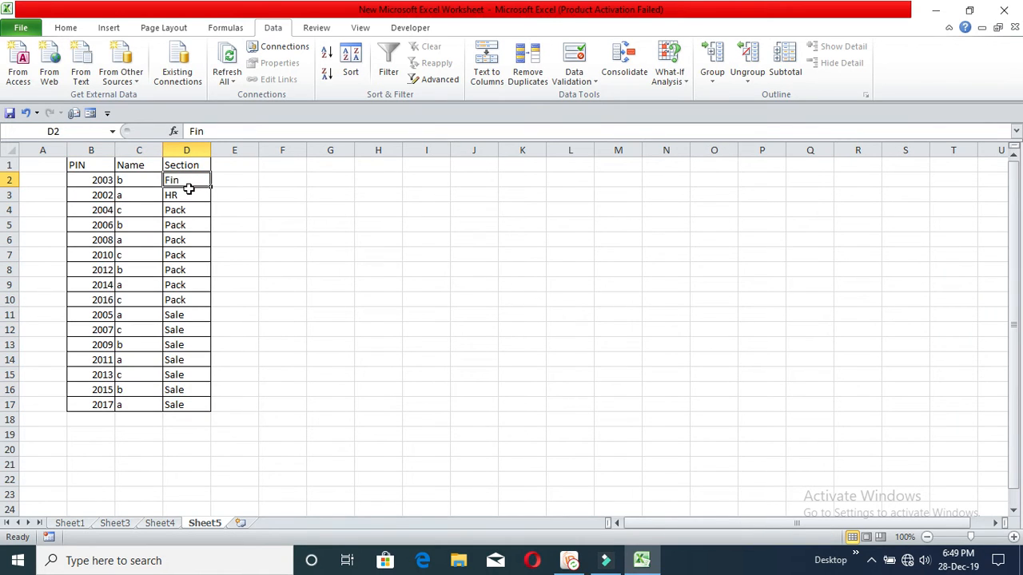
Step: Re-sort the data rows by Section Z to A so Sale rows come first
{"action": "left_click_drag", "start_coordinate": [93, 181], "coordinate": [188, 403]}
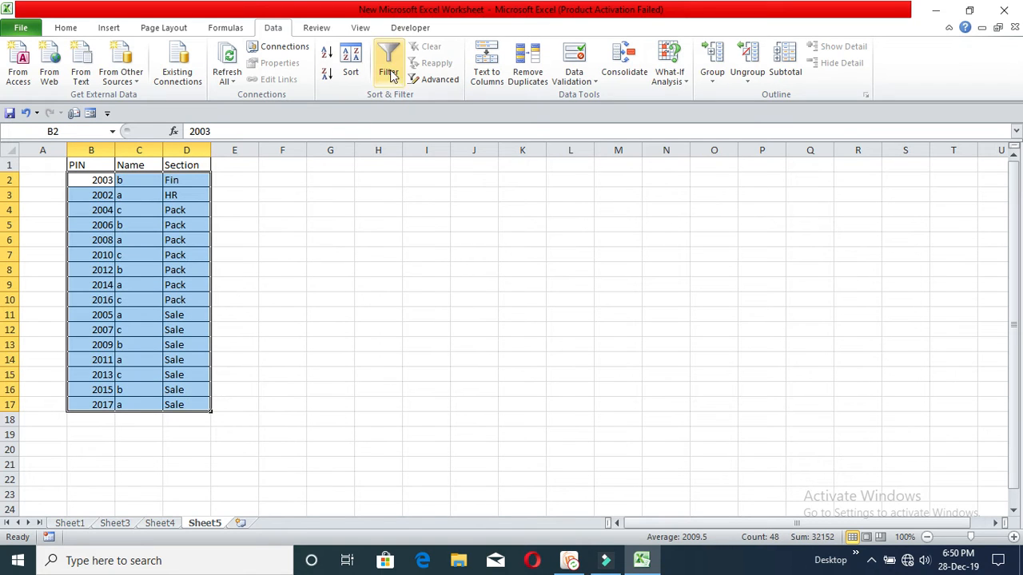
{"action": "left_click", "coordinate": [351, 63]}
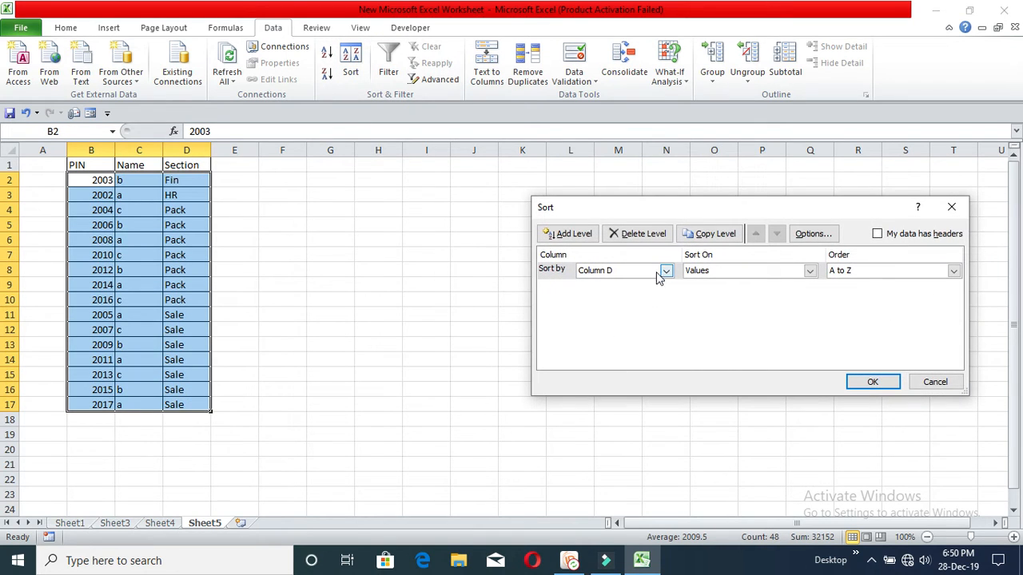
{"action": "left_click", "coordinate": [888, 272]}
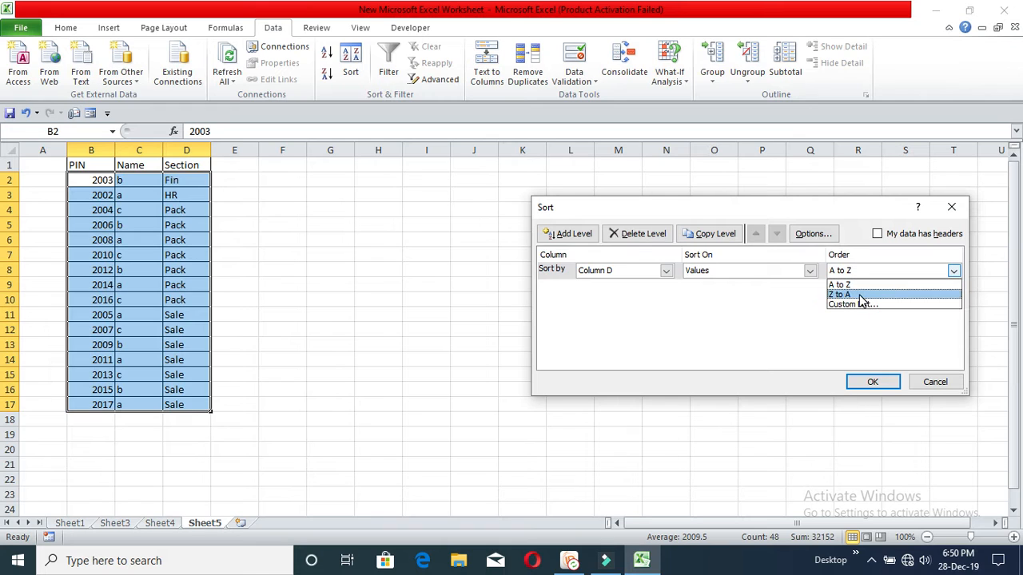
{"action": "left_click", "coordinate": [848, 295]}
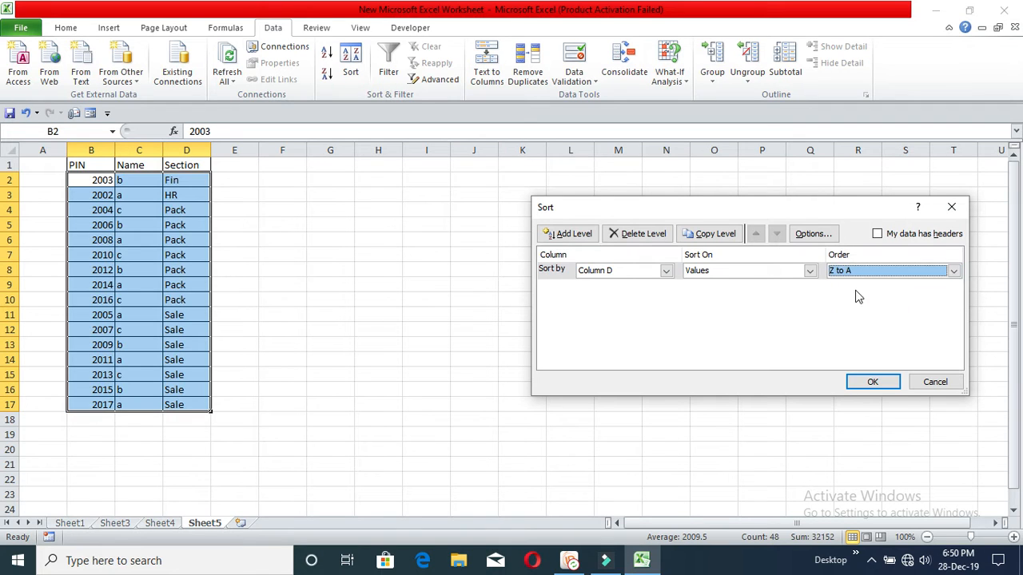
{"action": "left_click", "coordinate": [872, 382]}
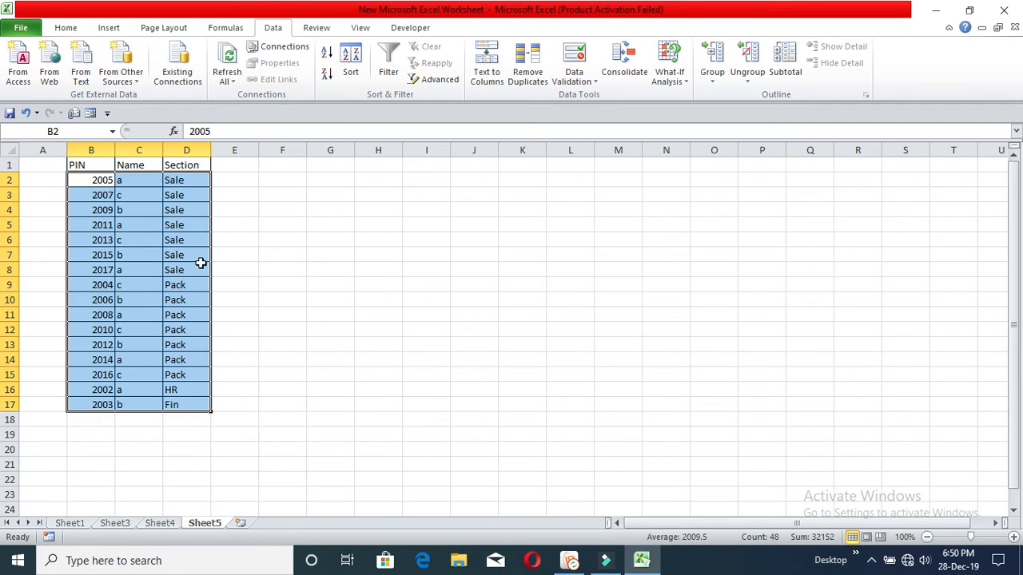
{"action": "left_click", "coordinate": [326, 257]}
{"action": "left_click", "coordinate": [97, 180]}
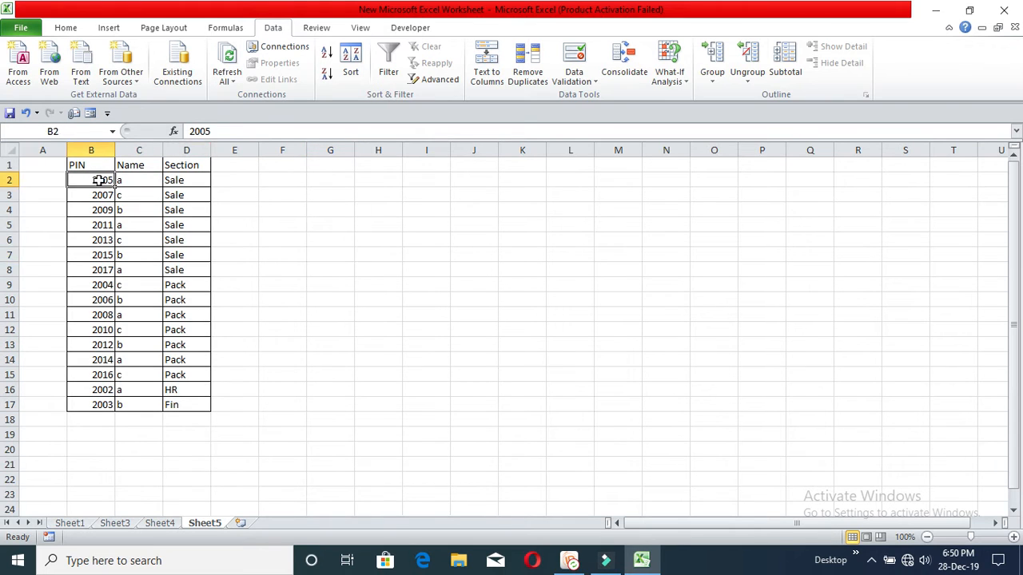
Step: Sort B2:D17 by column D Z to A, then by column C (Name) A to Z
{"action": "left_click_drag", "start_coordinate": [97, 179], "coordinate": [192, 403]}
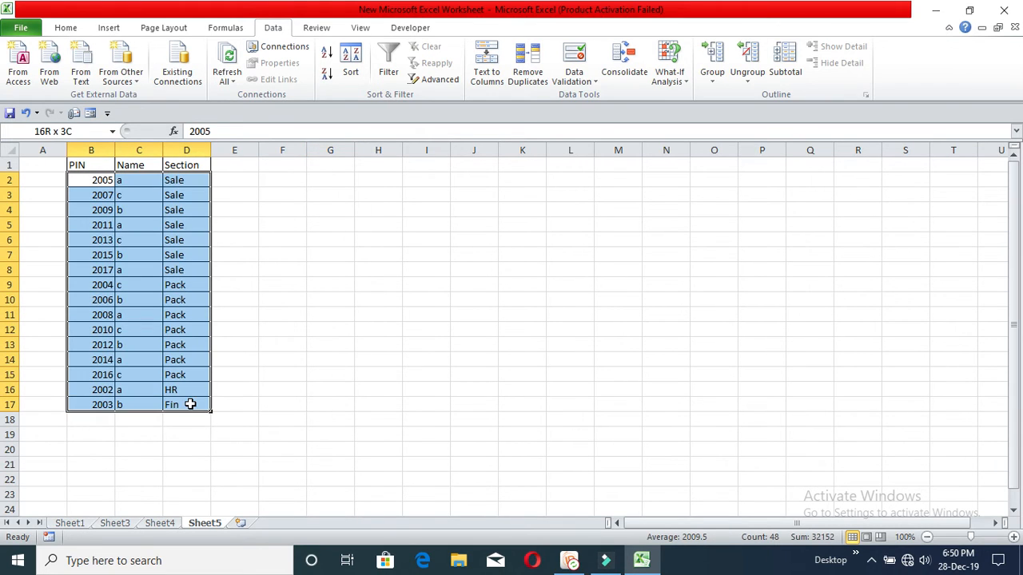
{"action": "left_click", "coordinate": [352, 71]}
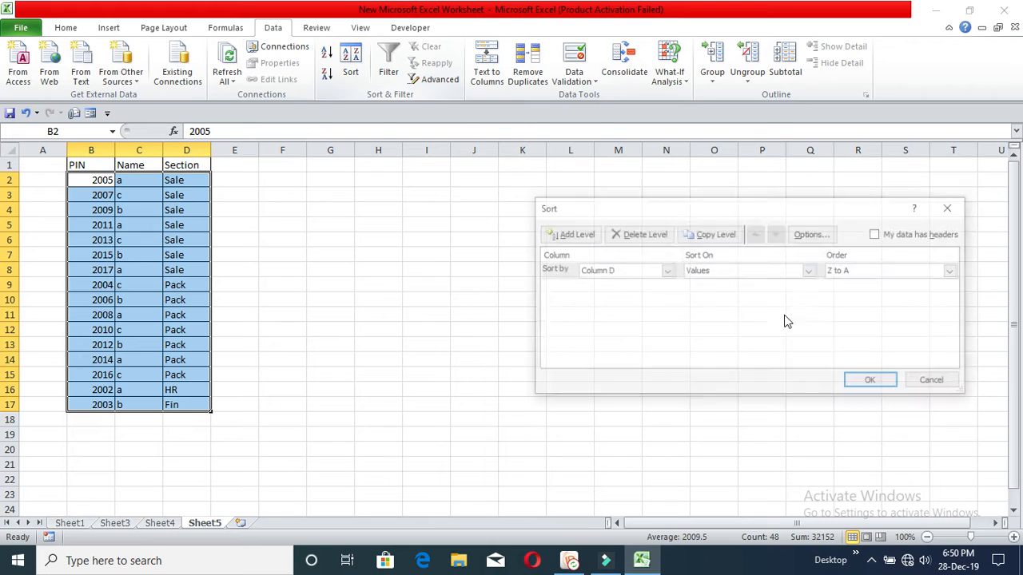
{"action": "left_click", "coordinate": [666, 273]}
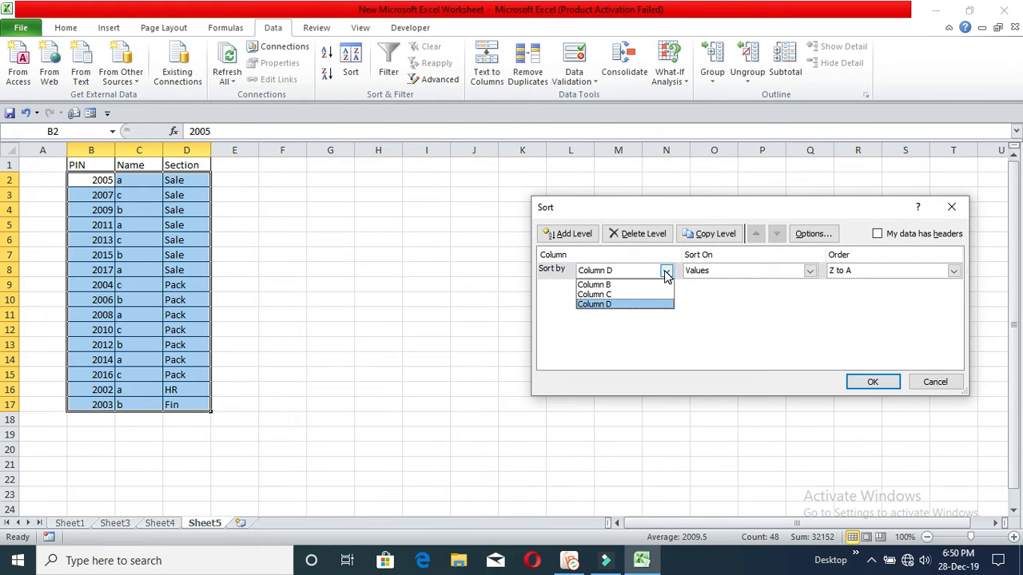
{"action": "left_click", "coordinate": [849, 274]}
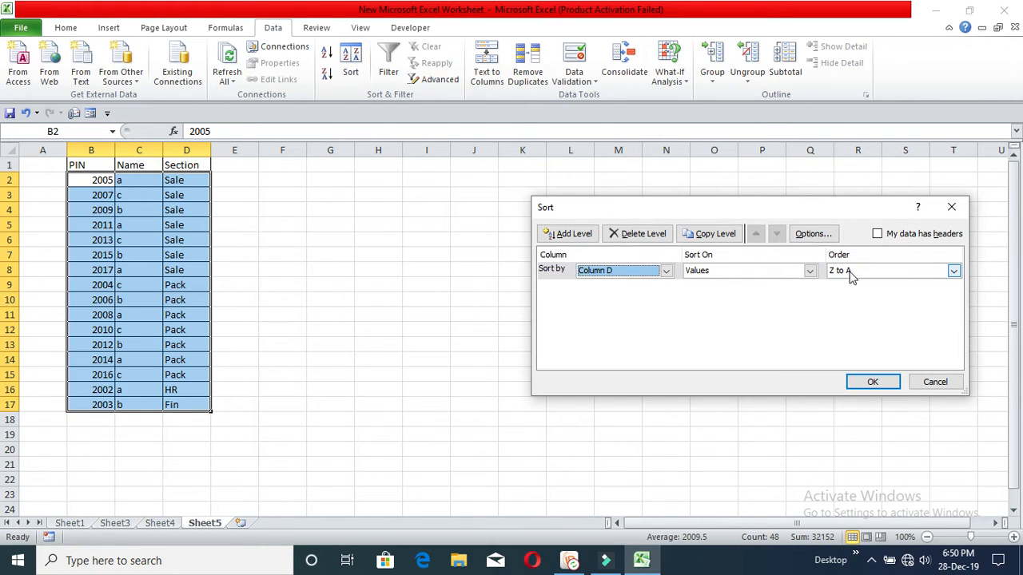
{"action": "left_click", "coordinate": [574, 234]}
{"action": "left_click", "coordinate": [666, 288]}
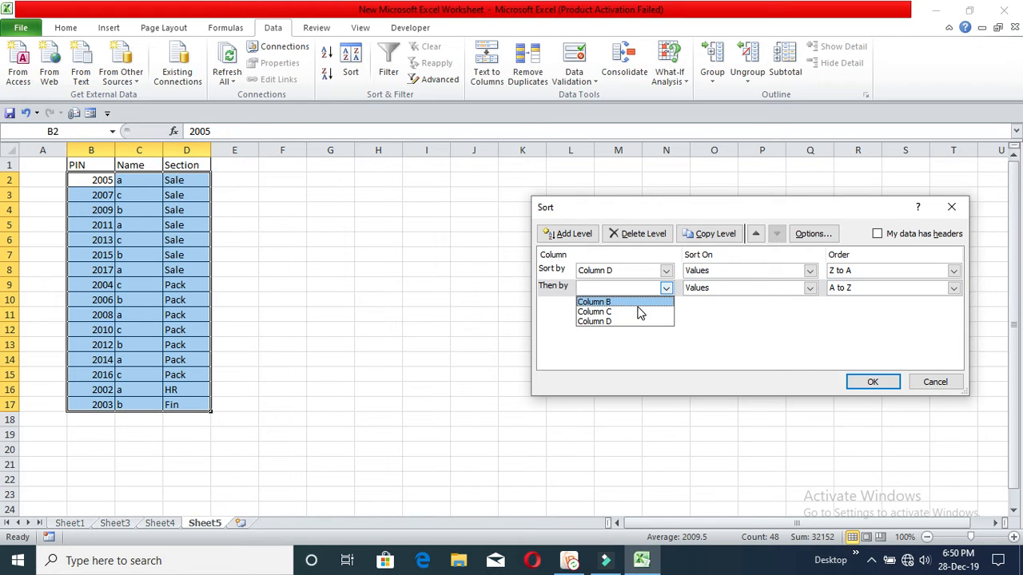
{"action": "left_click", "coordinate": [632, 311]}
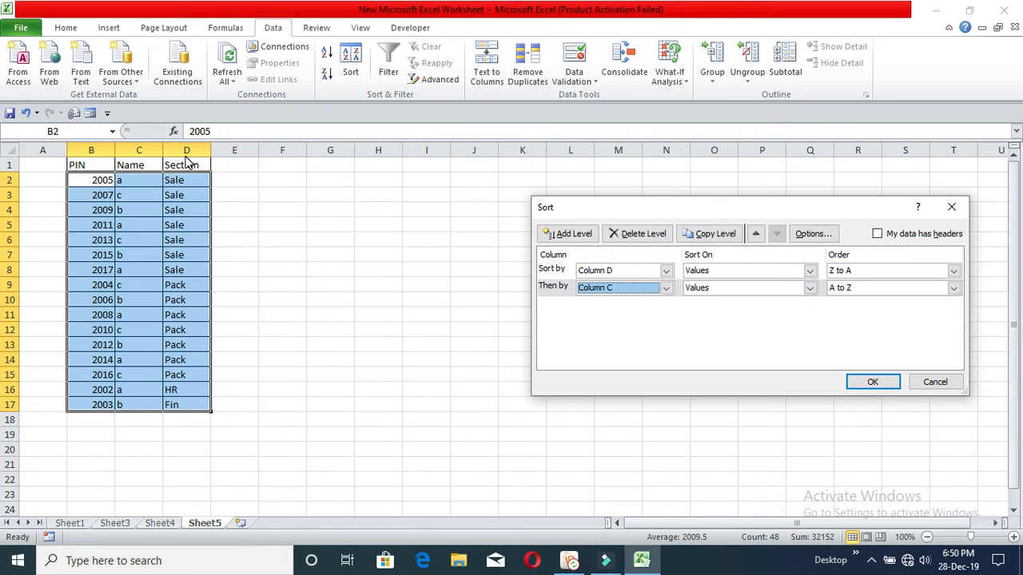
{"action": "left_click", "coordinate": [873, 382]}
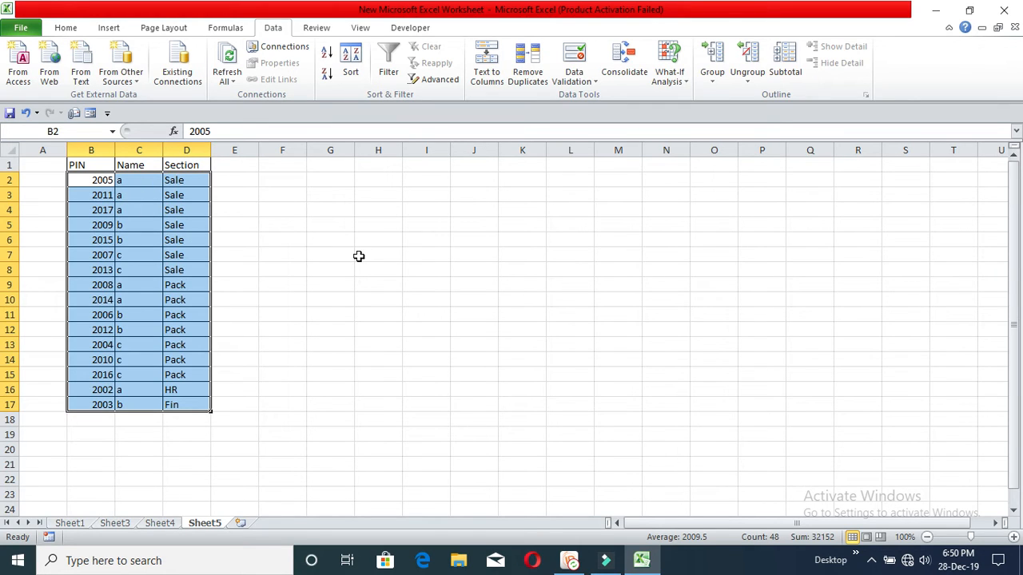
{"action": "left_click", "coordinate": [439, 303]}
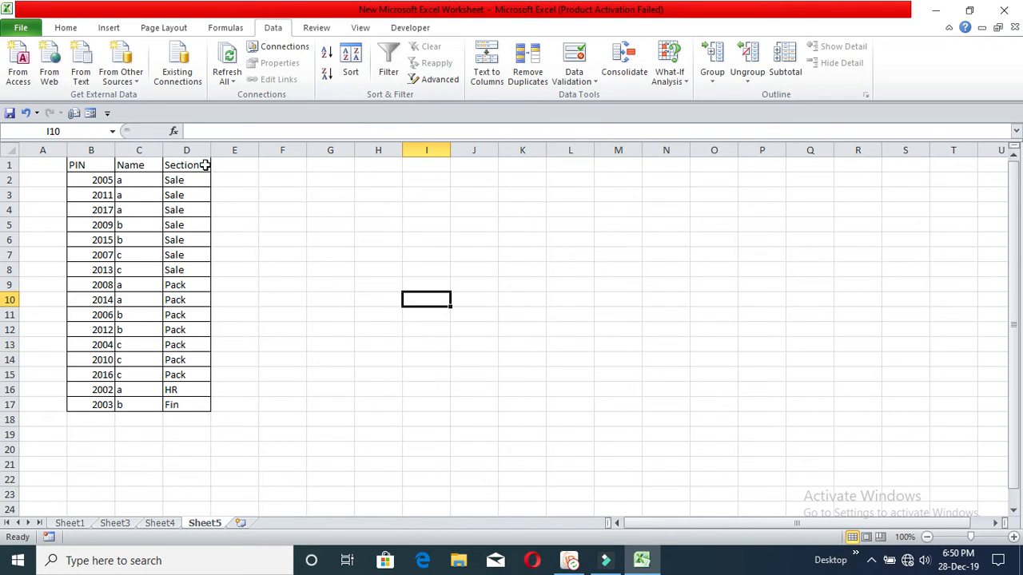
Step: Turn on AutoFilter for the table's header row 1
{"action": "left_click", "coordinate": [284, 198]}
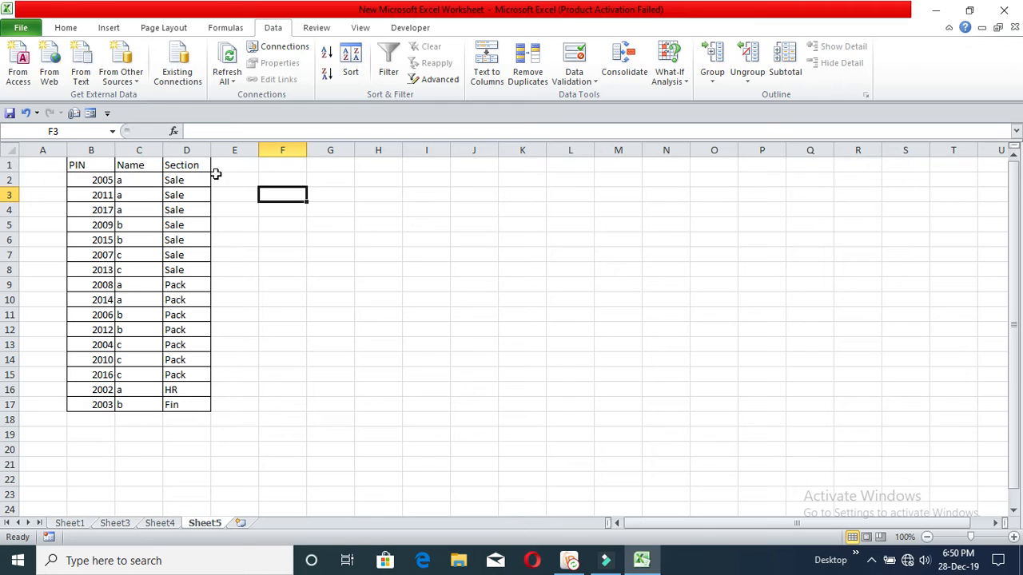
{"action": "left_click", "coordinate": [398, 199]}
{"action": "left_click", "coordinate": [99, 164]}
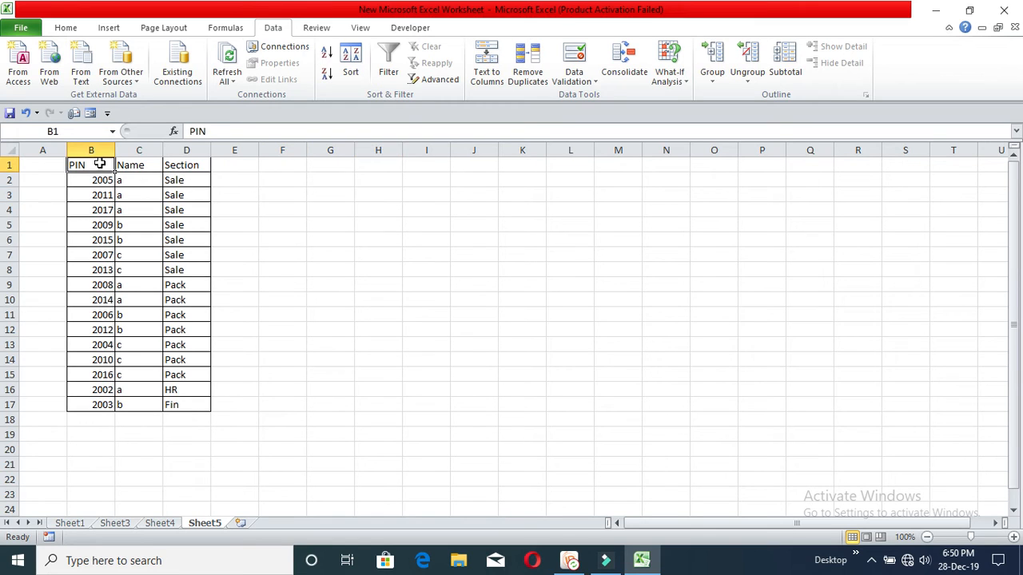
{"action": "left_click_drag", "start_coordinate": [101, 165], "coordinate": [182, 407]}
{"action": "left_click", "coordinate": [282, 300]}
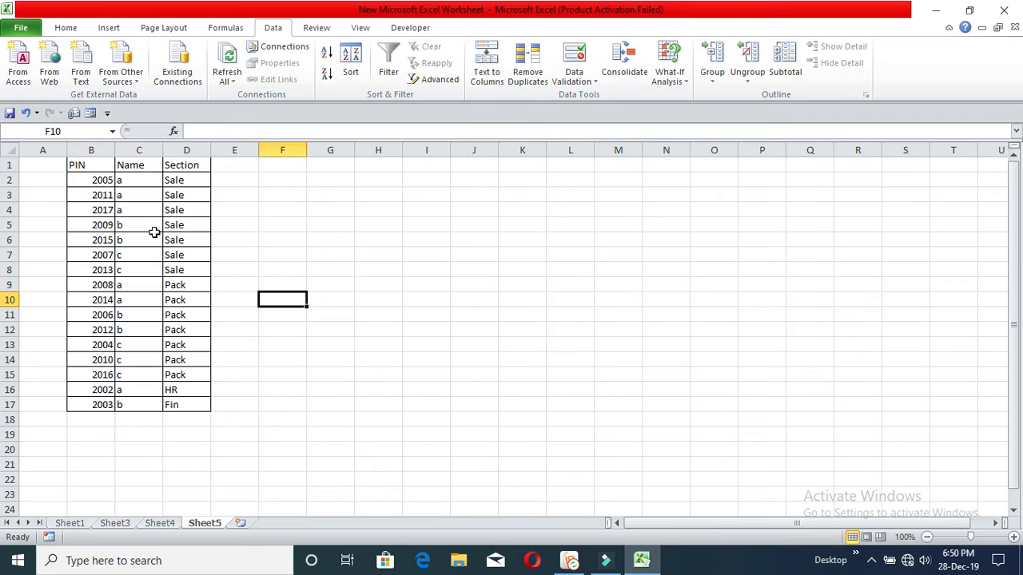
{"action": "left_click", "coordinate": [11, 165]}
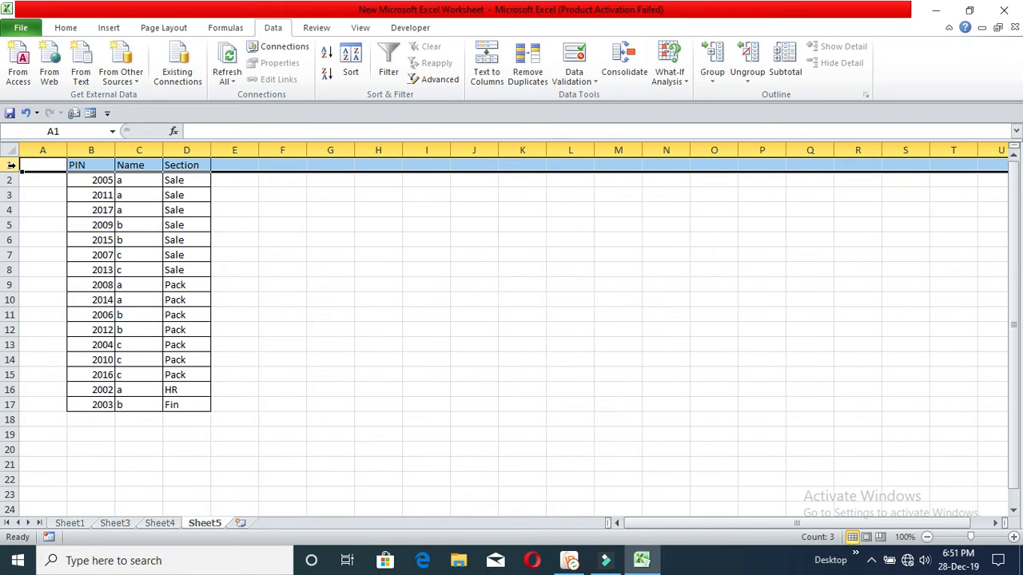
{"action": "left_click", "coordinate": [388, 64]}
Step: Filter the Section column to show only the 7 Sale rows
{"action": "left_click", "coordinate": [204, 165]}
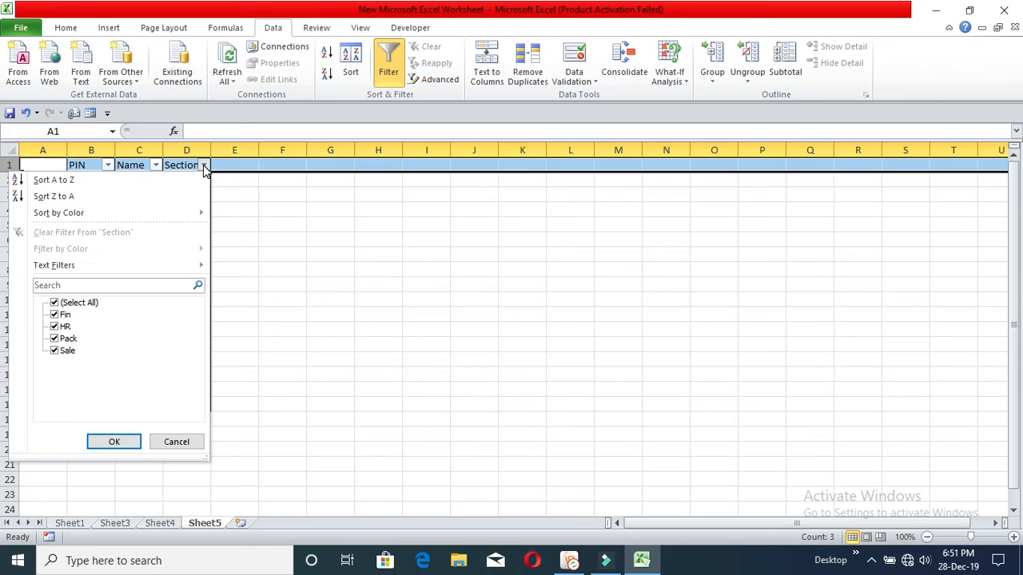
{"action": "left_click", "coordinate": [255, 183]}
{"action": "left_click_drag", "start_coordinate": [186, 180], "coordinate": [186, 404]}
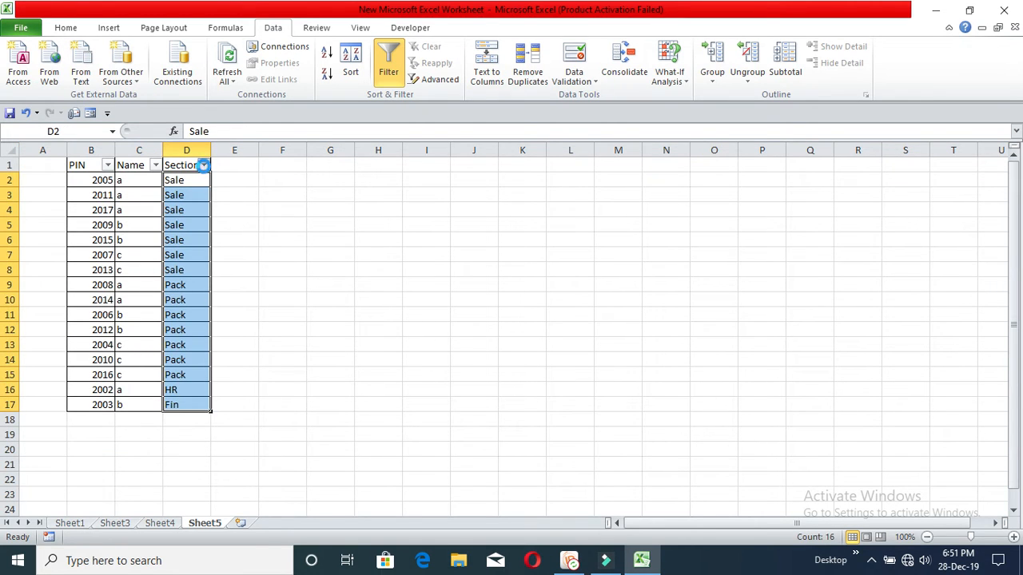
{"action": "left_click", "coordinate": [205, 166]}
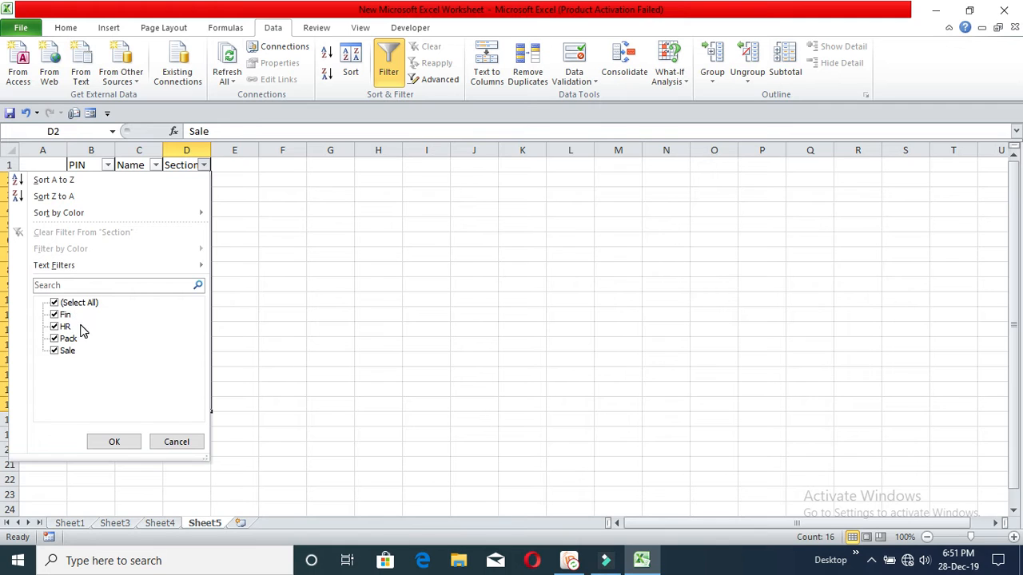
{"action": "left_click", "coordinate": [349, 299]}
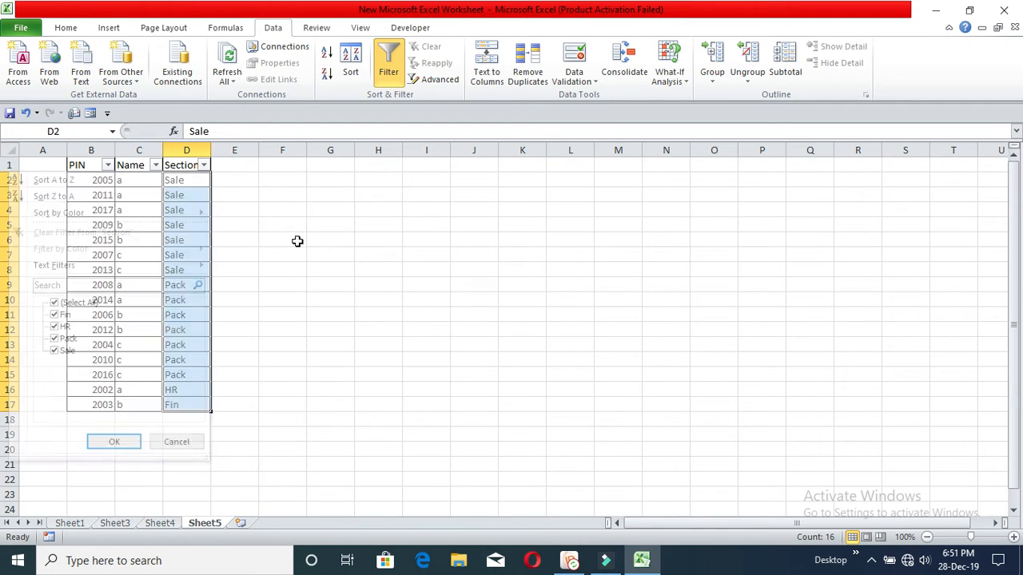
{"action": "left_click", "coordinate": [204, 166]}
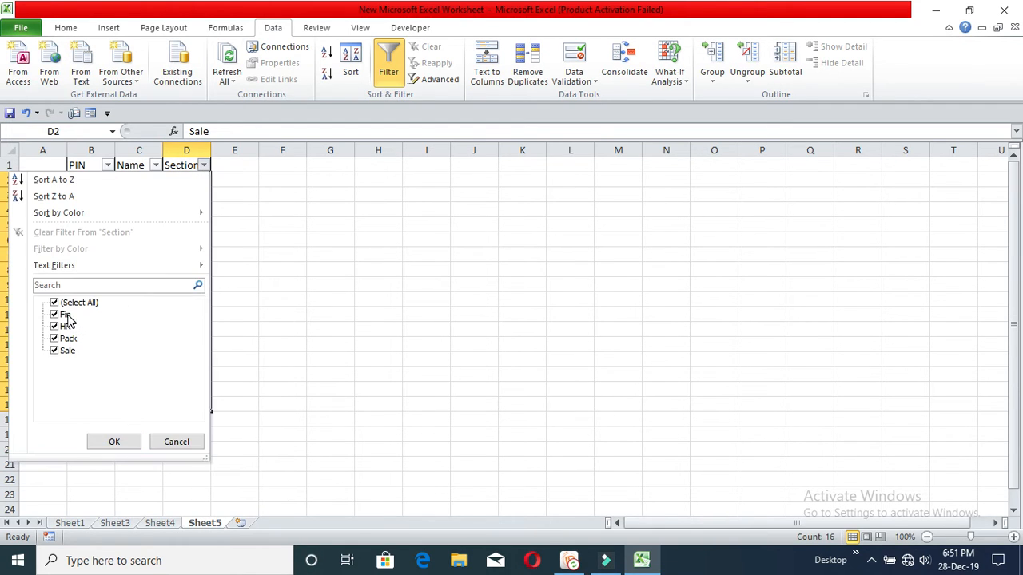
{"action": "left_click", "coordinate": [63, 354]}
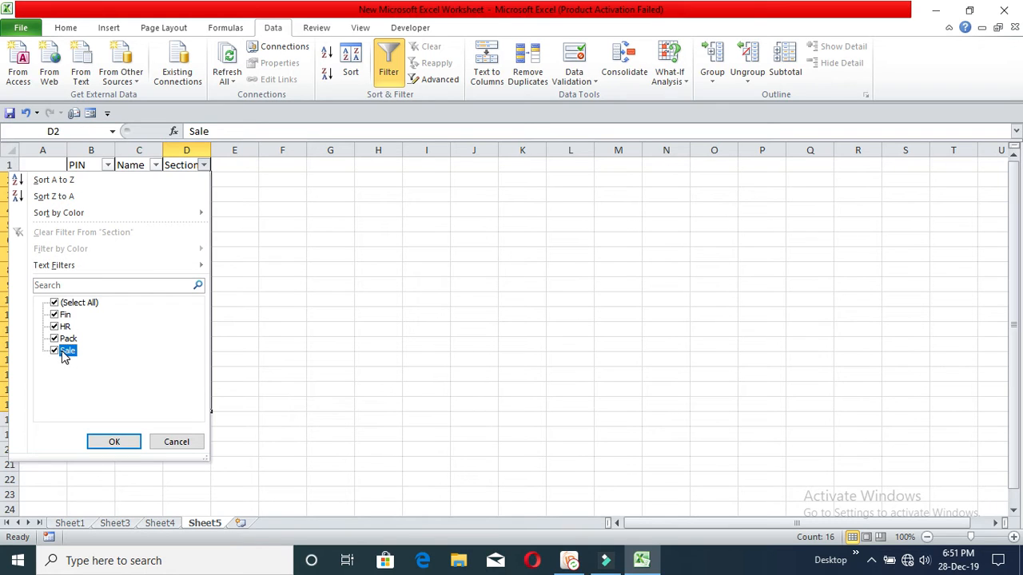
{"action": "left_click", "coordinate": [80, 303]}
{"action": "left_click", "coordinate": [83, 307]}
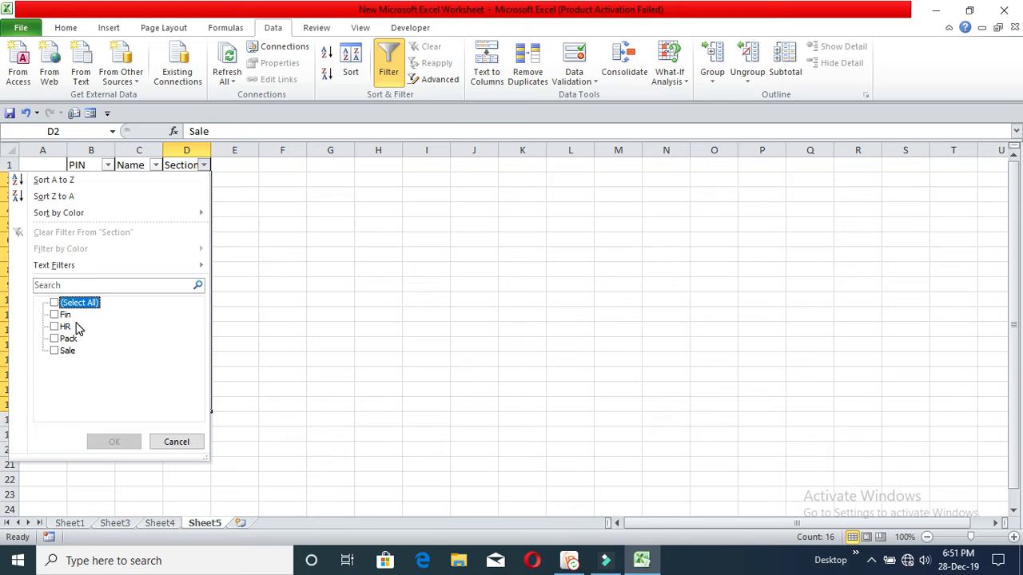
{"action": "left_click", "coordinate": [55, 353]}
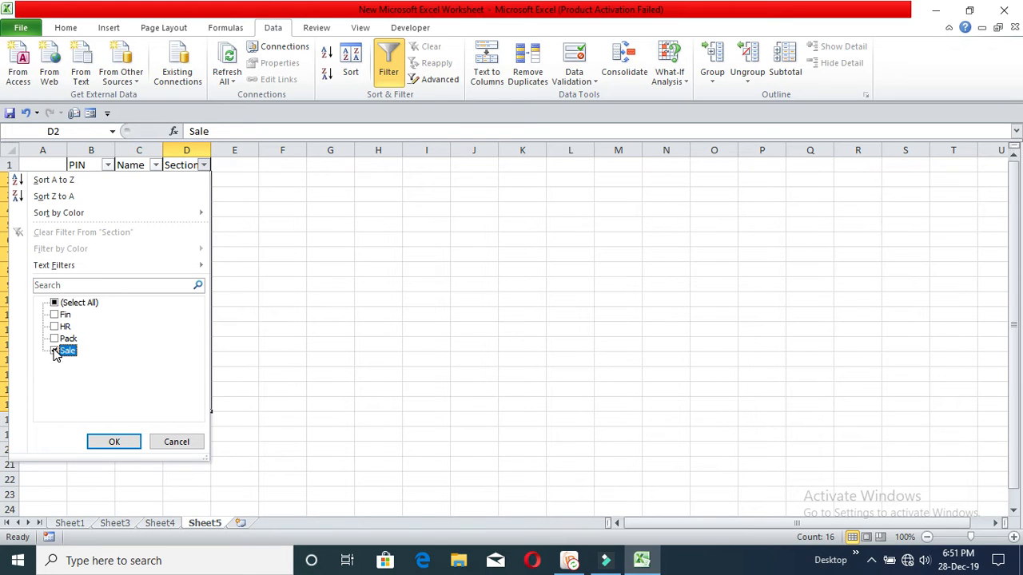
{"action": "left_click", "coordinate": [114, 441]}
{"action": "left_click", "coordinate": [266, 301]}
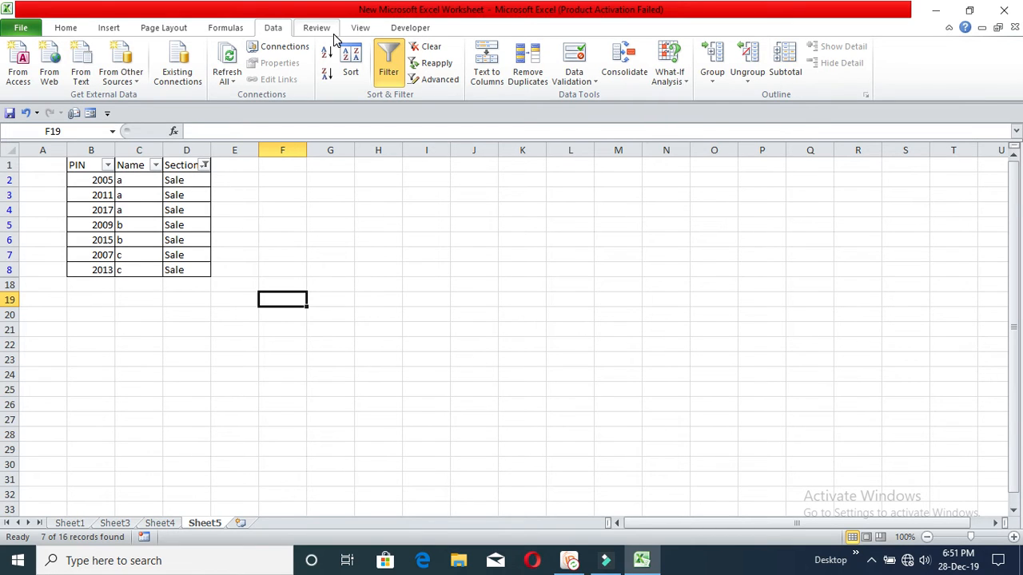
{"action": "key", "text": "F2"}
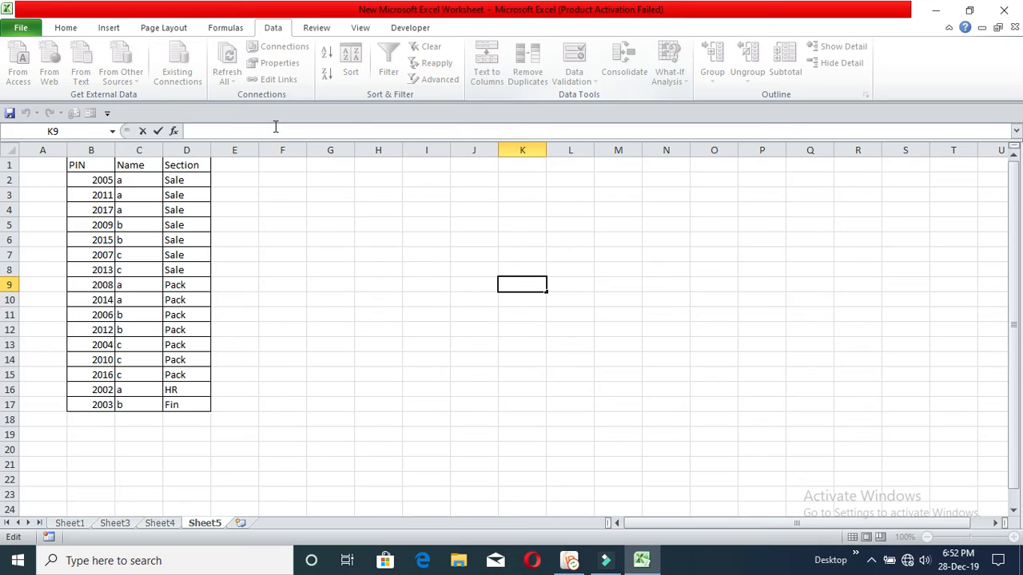
Step: Select the data rows B2:D17 across the PIN, Name and Section columns
{"action": "left_click", "coordinate": [333, 243]}
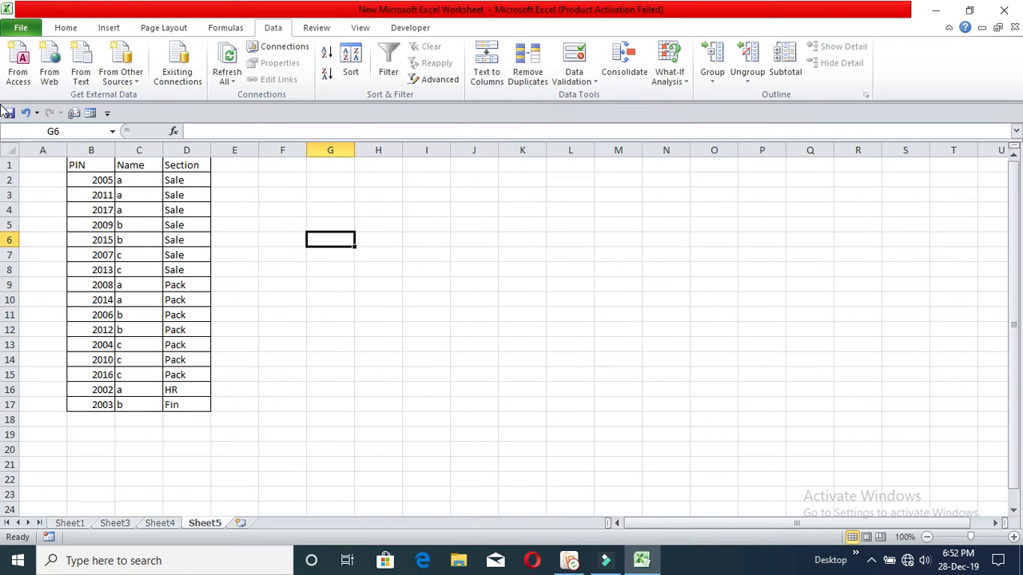
{"action": "left_click_drag", "start_coordinate": [99, 165], "coordinate": [185, 405]}
{"action": "left_click", "coordinate": [139, 185]}
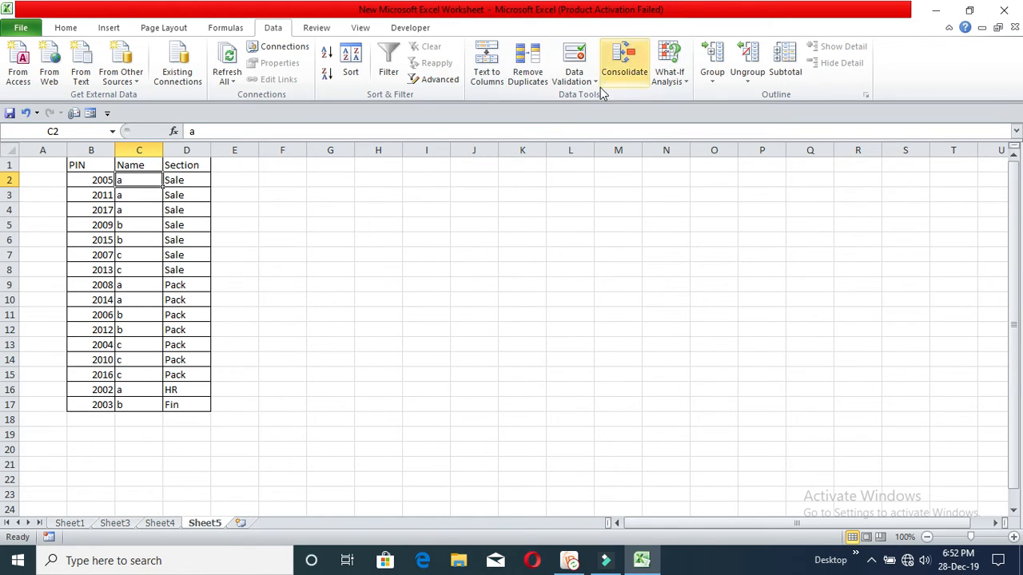
{"action": "left_click", "coordinate": [442, 297]}
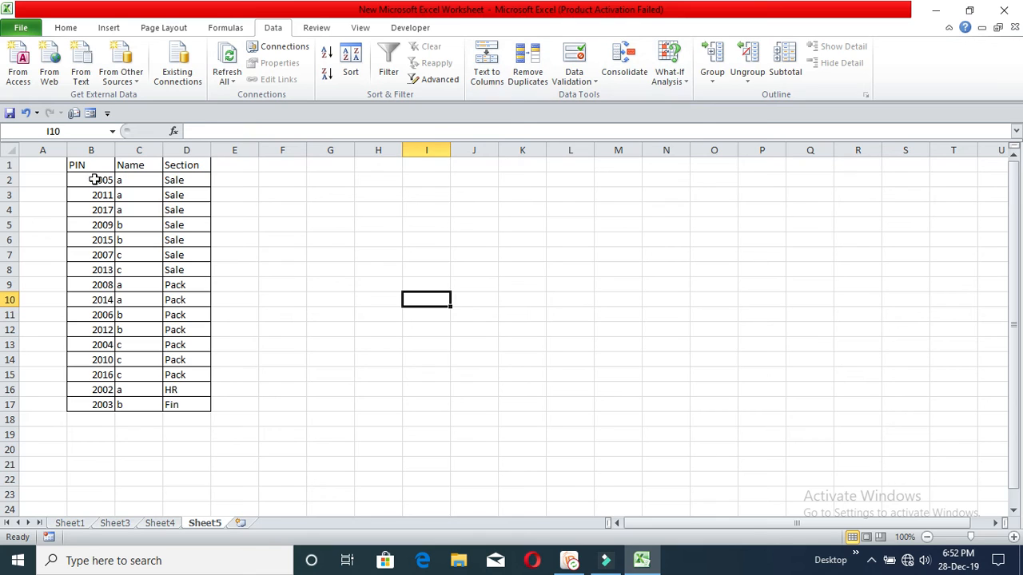
{"action": "left_click_drag", "start_coordinate": [94, 180], "coordinate": [183, 404]}
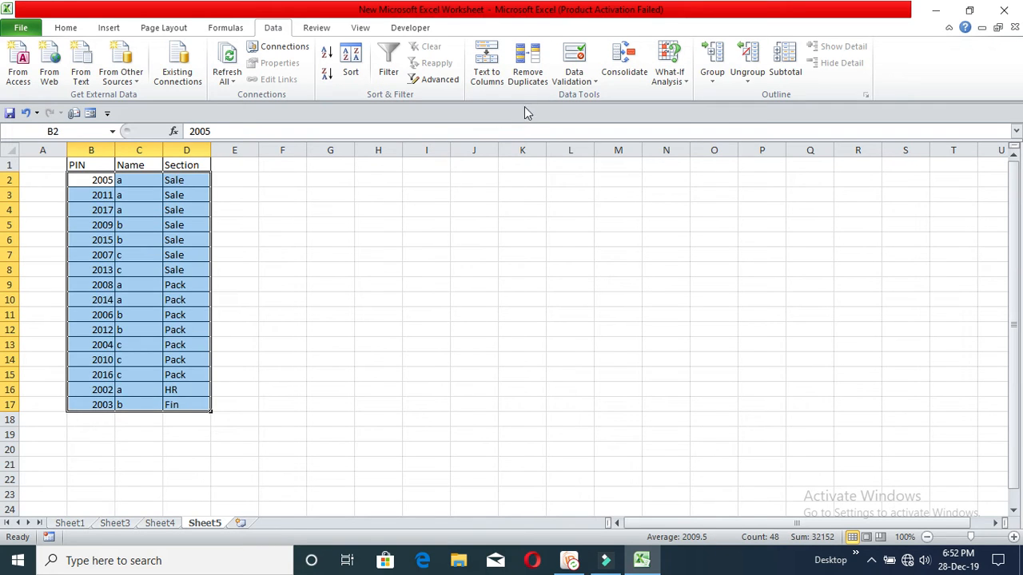
{"action": "left_click", "coordinate": [529, 70]}
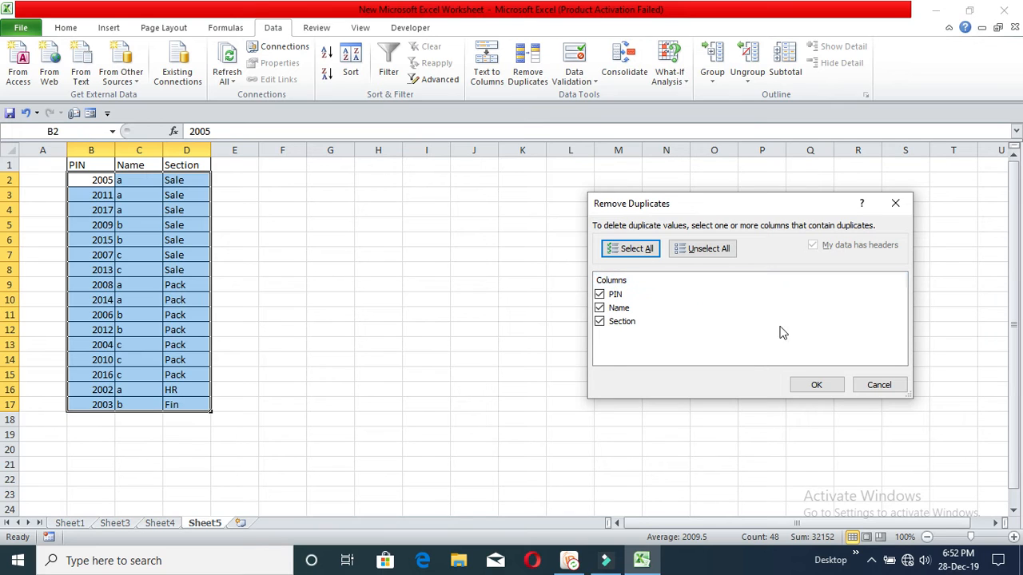
{"action": "left_click", "coordinate": [816, 384]}
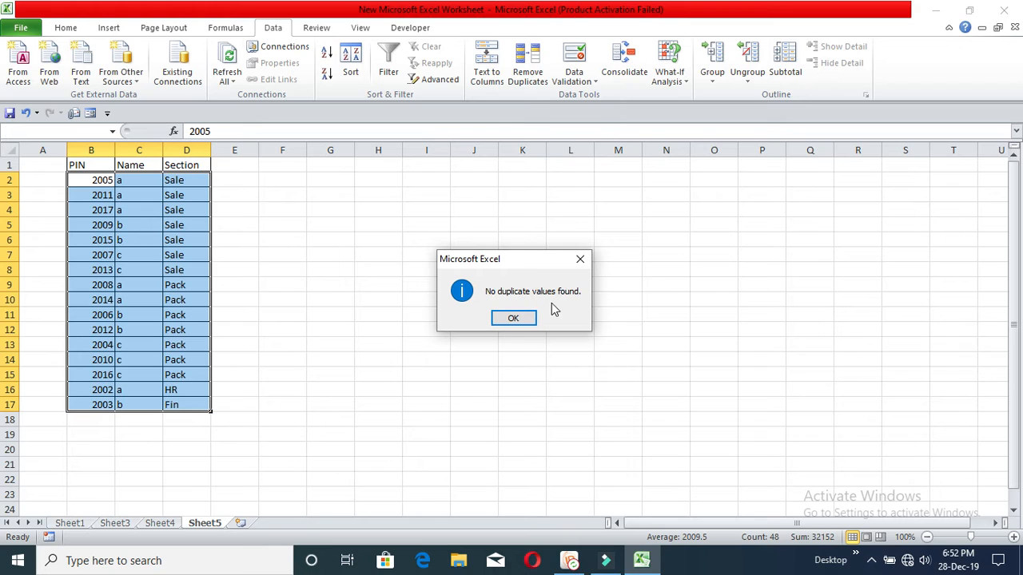
{"action": "left_click", "coordinate": [516, 320]}
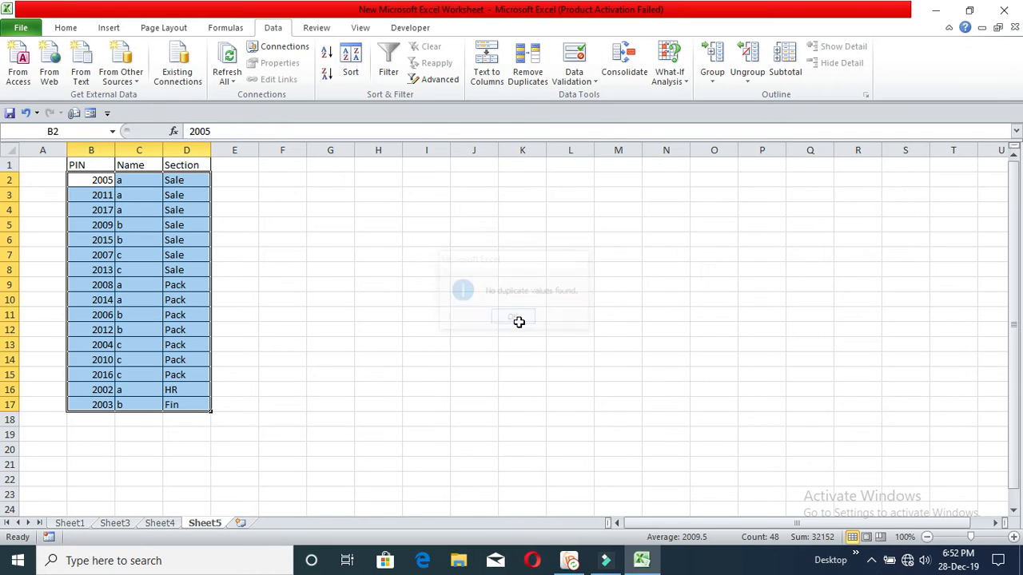
{"action": "left_click", "coordinate": [430, 286]}
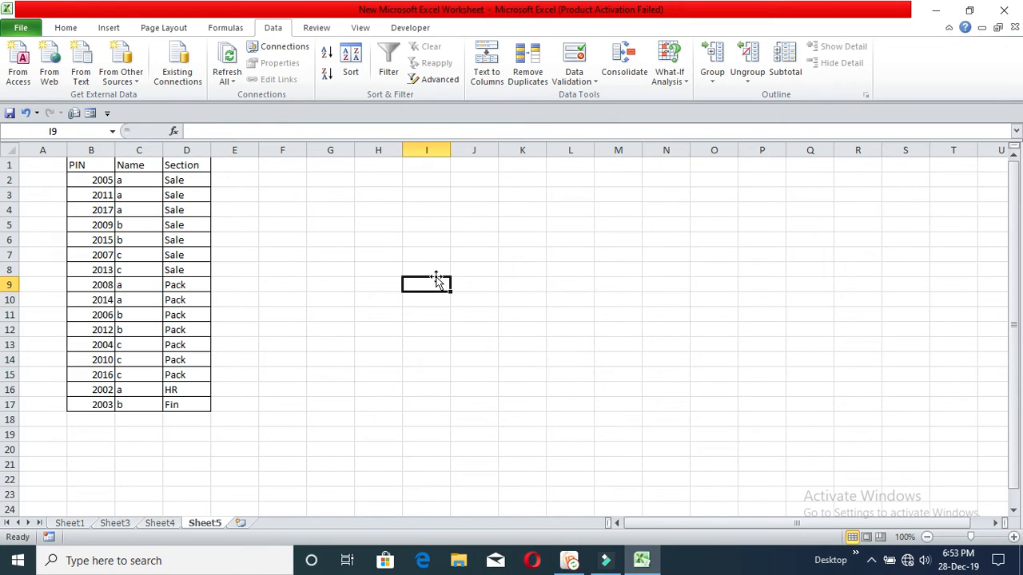
{"action": "key", "text": "Right"}
{"action": "key", "text": "Right"}
{"action": "key", "text": "Right"}
{"action": "key", "text": "F2"}
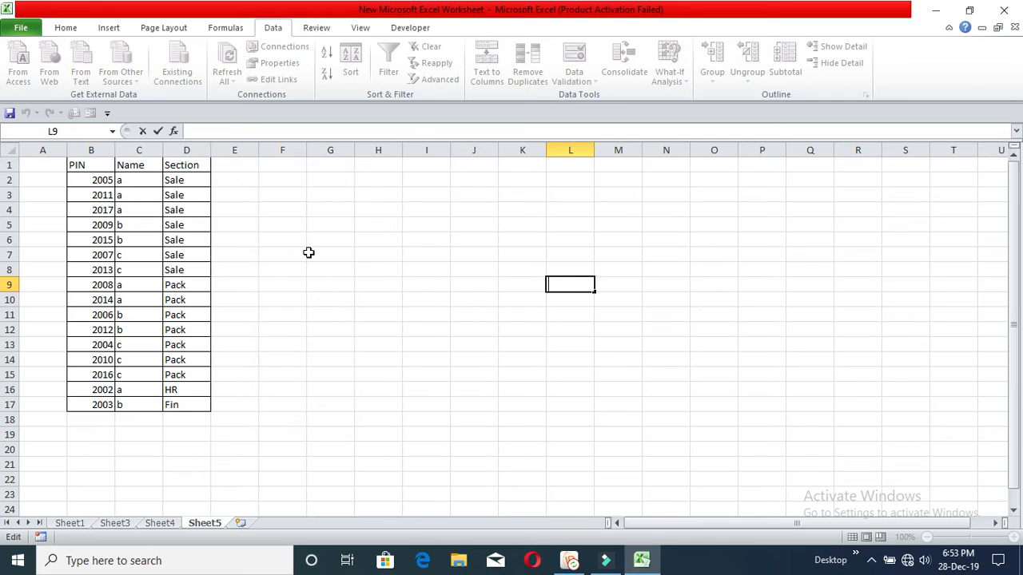
{"action": "left_click", "coordinate": [189, 151]}
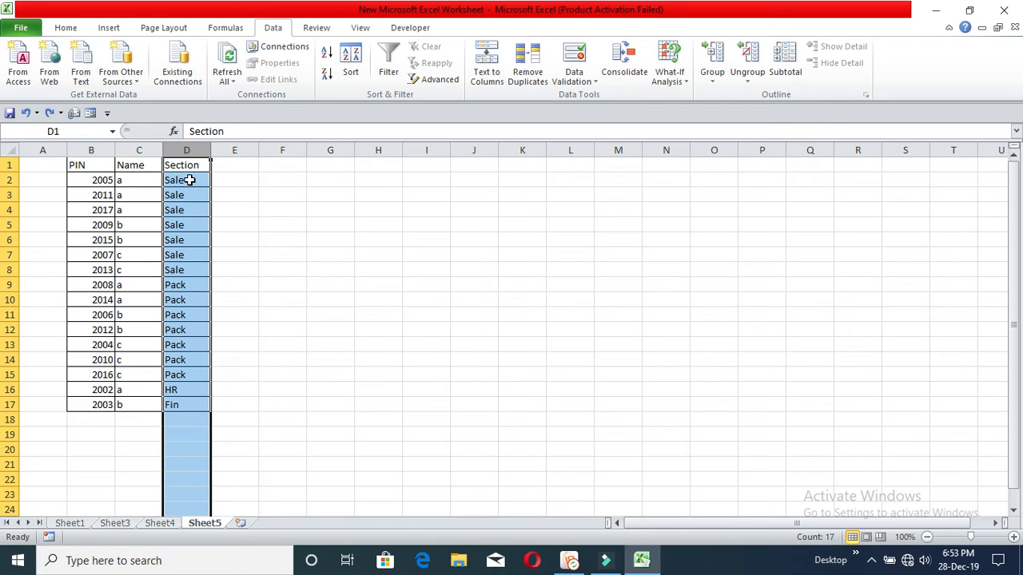
Step: Remove duplicates from D2:D17 alone, deleting 12 and leaving Sale, Pack, HR, Fin
{"action": "left_click", "coordinate": [191, 180]}
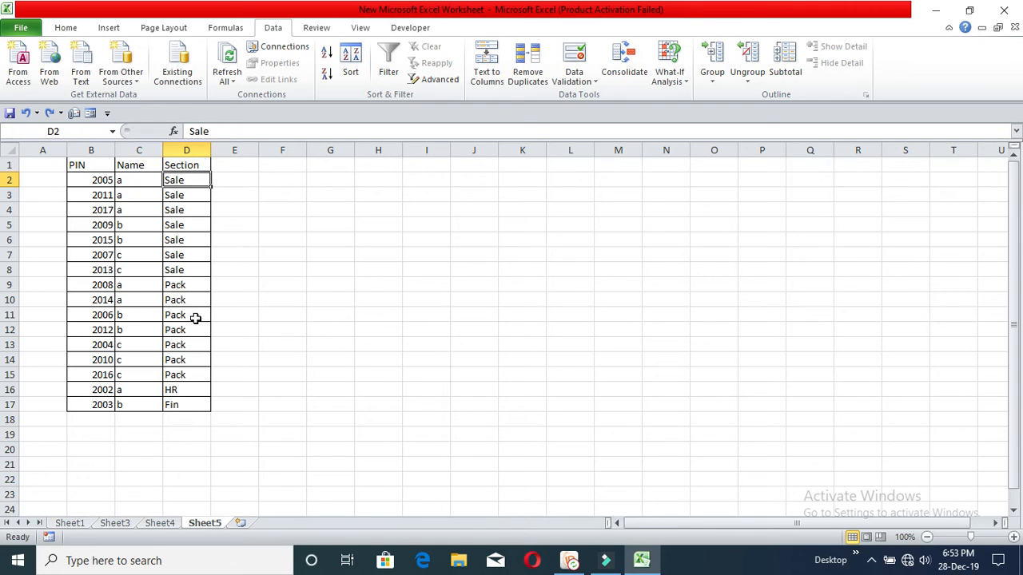
{"action": "left_click", "coordinate": [185, 165]}
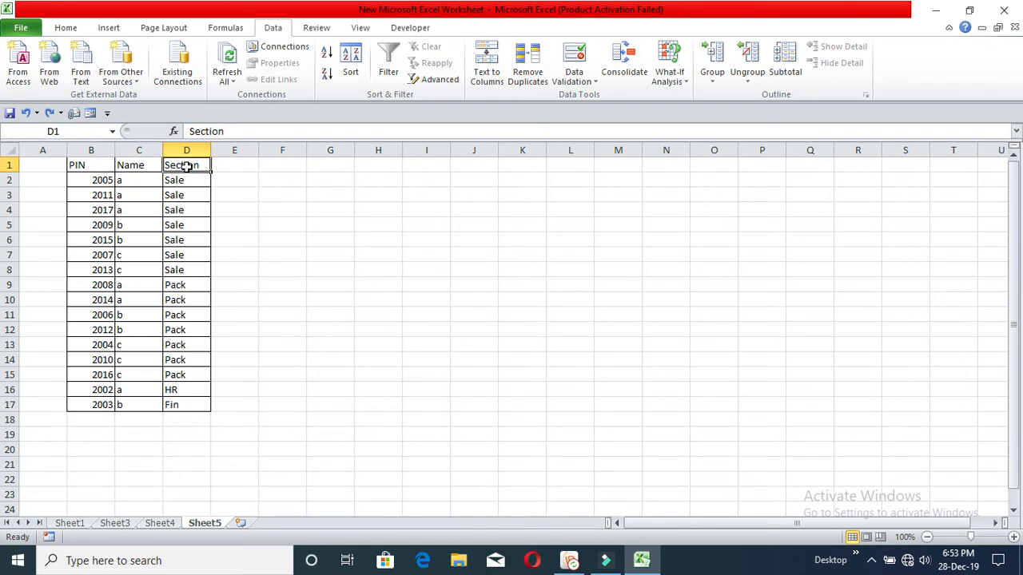
{"action": "left_click", "coordinate": [187, 180]}
{"action": "left_click_drag", "start_coordinate": [191, 185], "coordinate": [192, 405]}
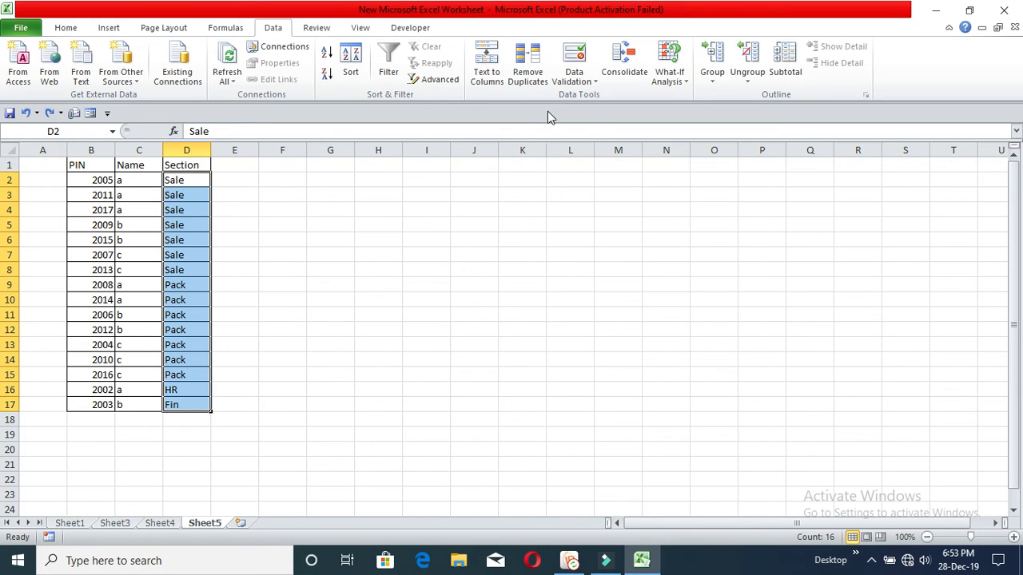
{"action": "left_click", "coordinate": [527, 72]}
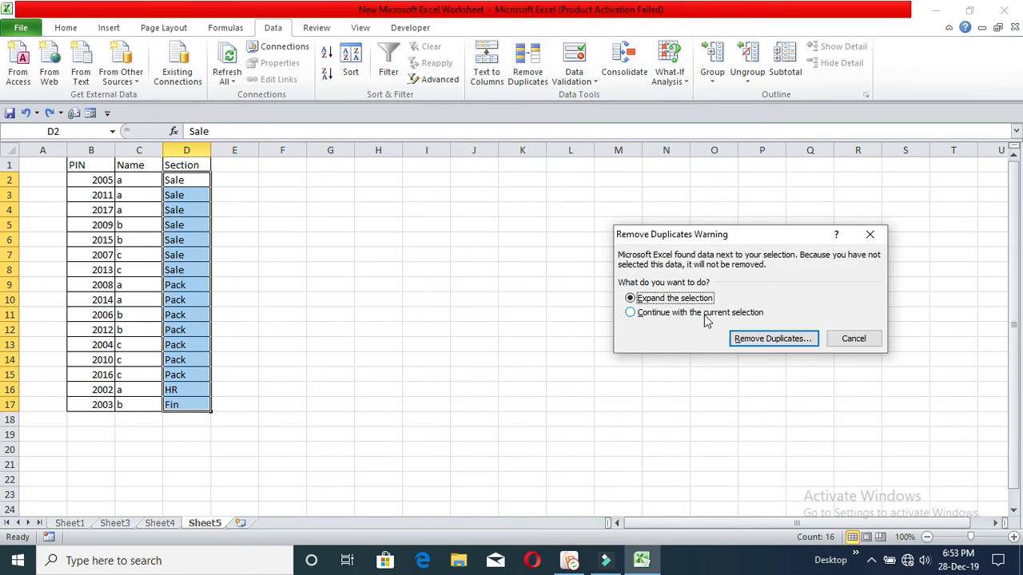
{"action": "left_click", "coordinate": [666, 315]}
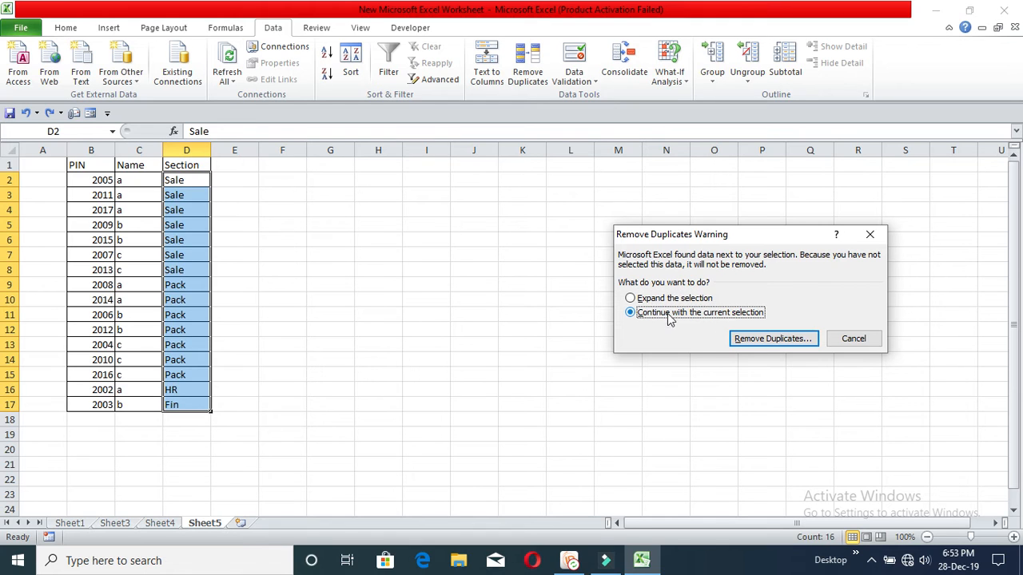
{"action": "left_click", "coordinate": [773, 338]}
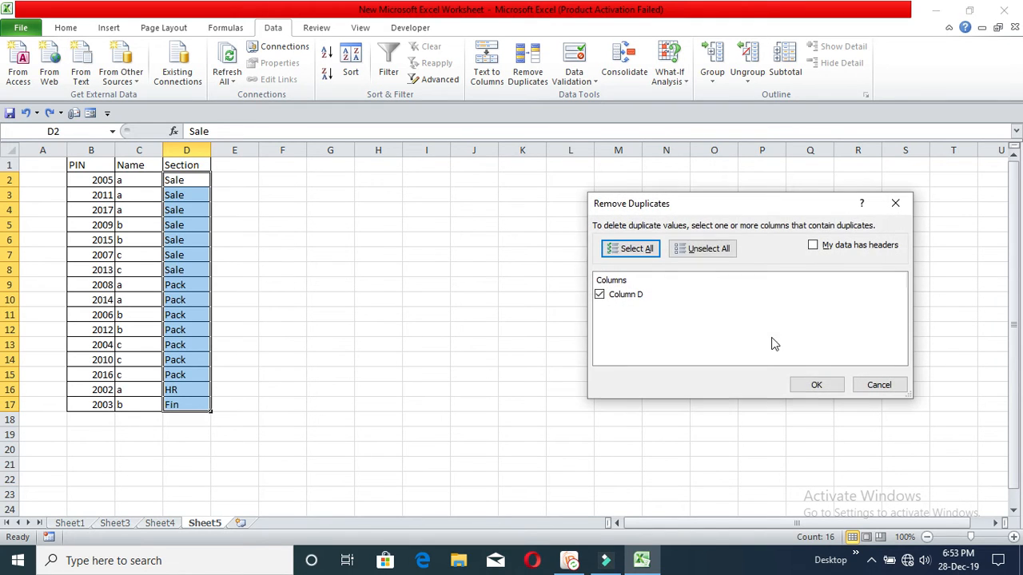
{"action": "left_click", "coordinate": [809, 384]}
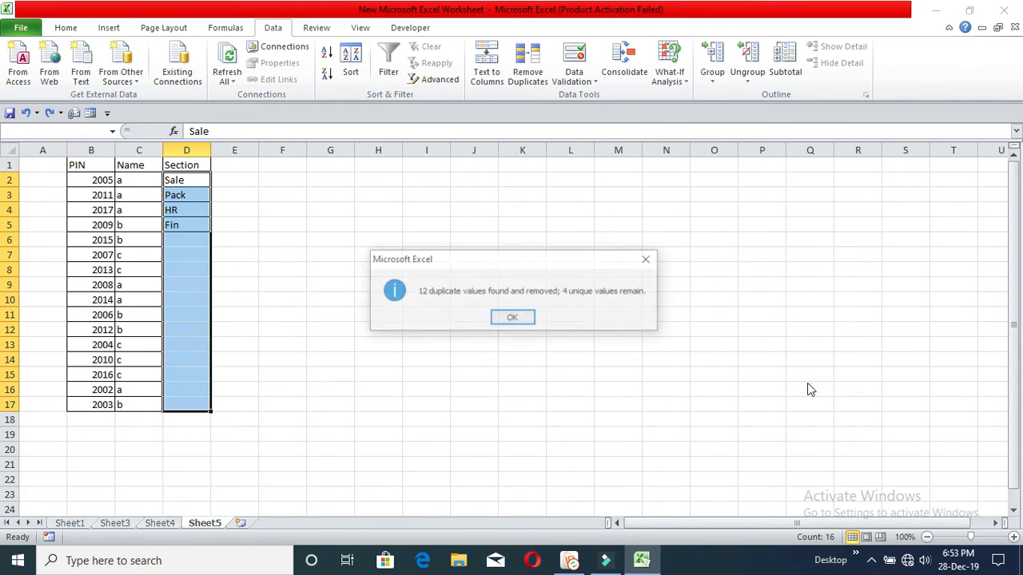
{"action": "left_click", "coordinate": [514, 316]}
{"action": "left_click", "coordinate": [474, 270]}
{"action": "left_click", "coordinate": [195, 183]}
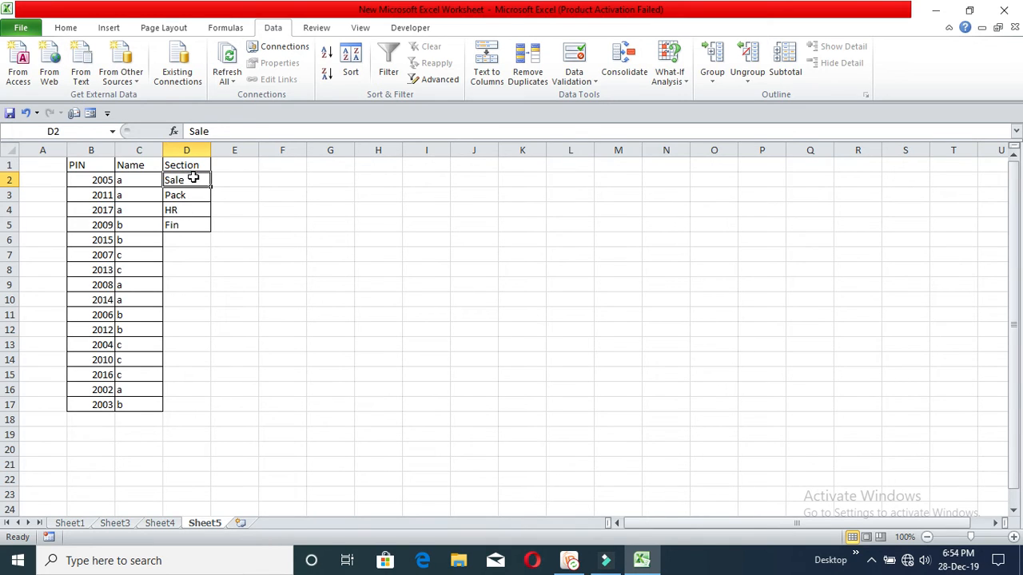
Step: Drag across cells F4 to M19 to mark the block that will get data validation
{"action": "left_click", "coordinate": [249, 268]}
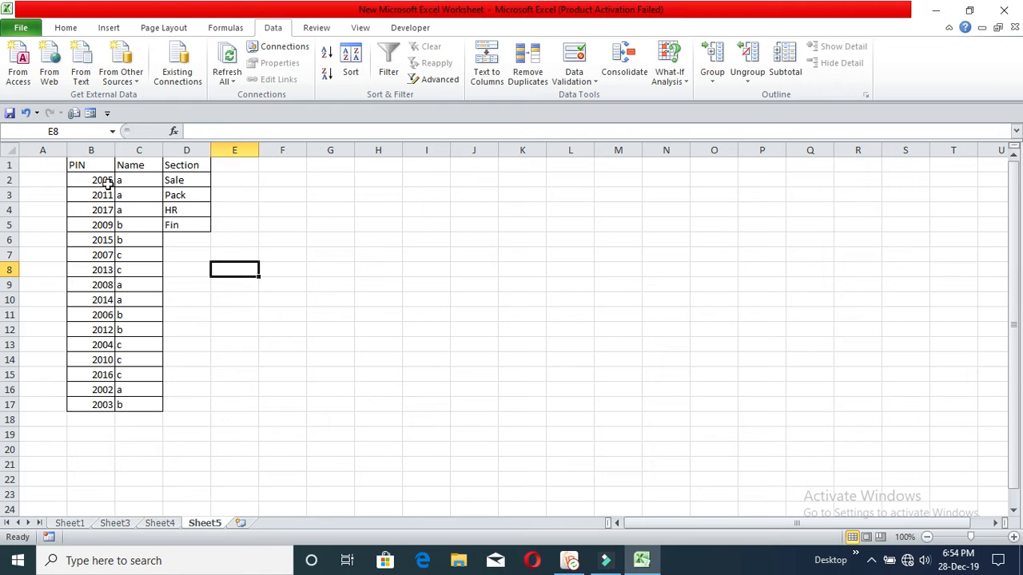
{"action": "left_click_drag", "start_coordinate": [30, 160], "coordinate": [932, 469]}
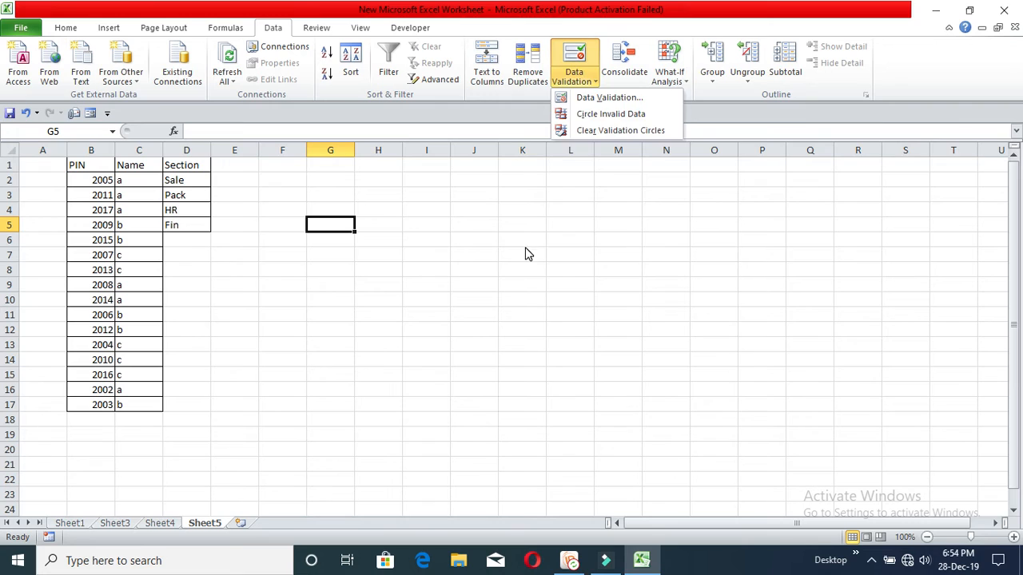
{"action": "left_click", "coordinate": [528, 254]}
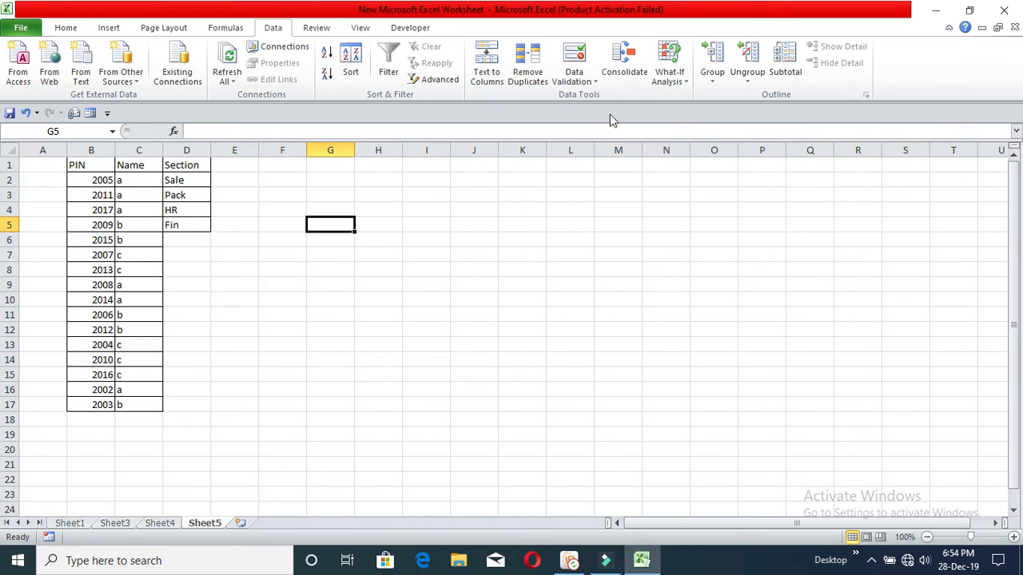
{"action": "left_click", "coordinate": [596, 82]}
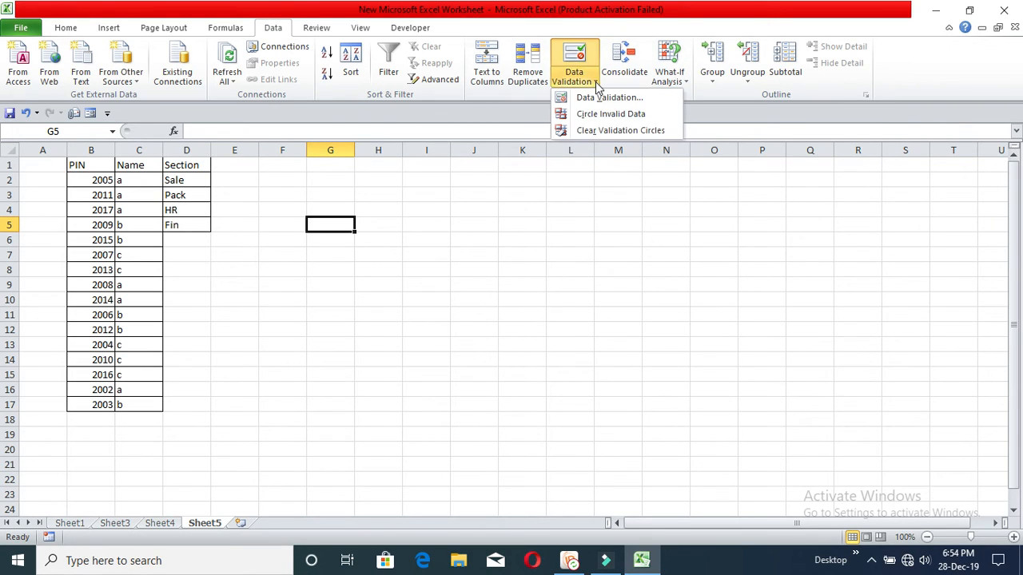
{"action": "left_click", "coordinate": [482, 244]}
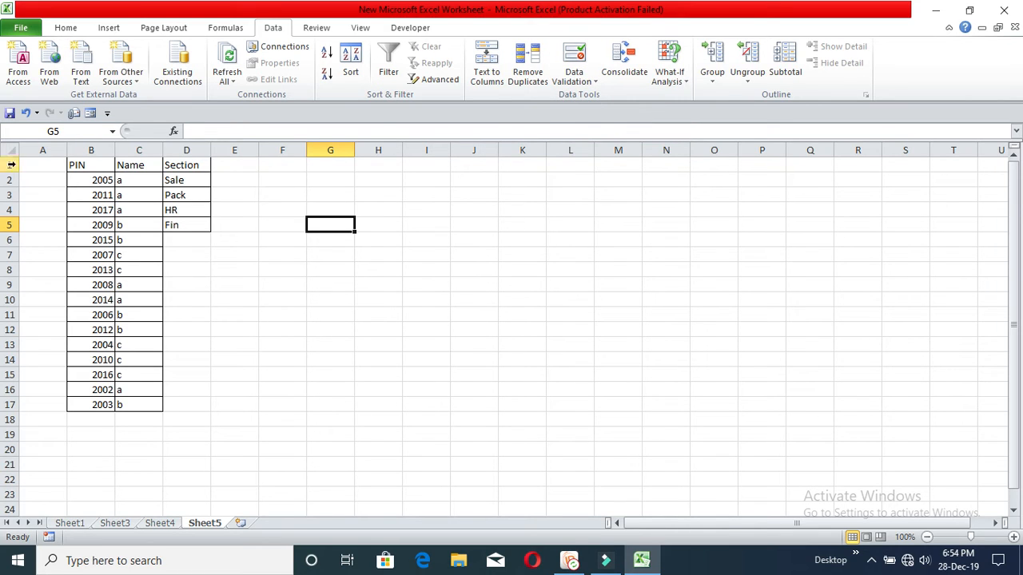
{"action": "left_click", "coordinate": [7, 152]}
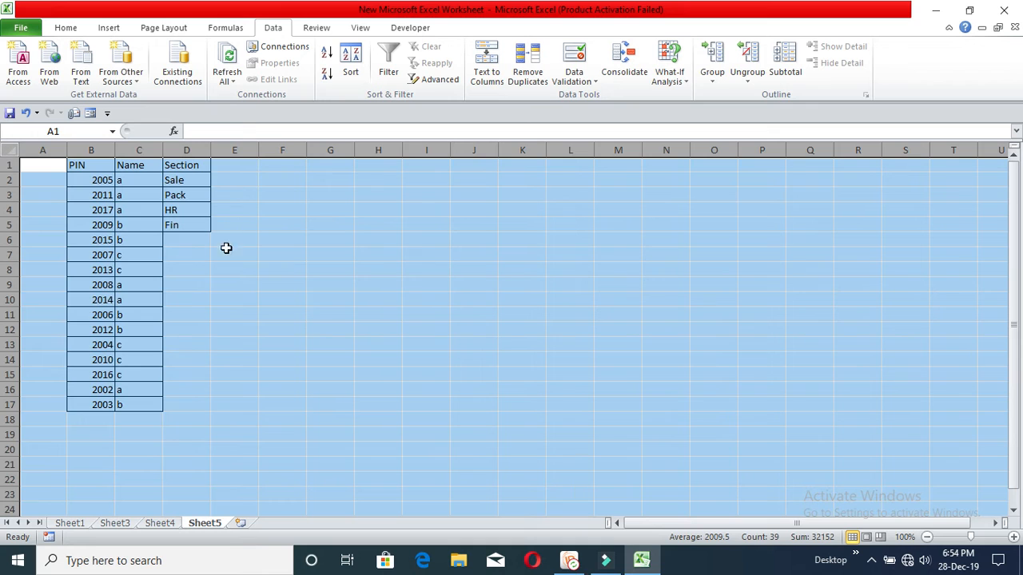
{"action": "left_click_drag", "start_coordinate": [286, 211], "coordinate": [618, 455]}
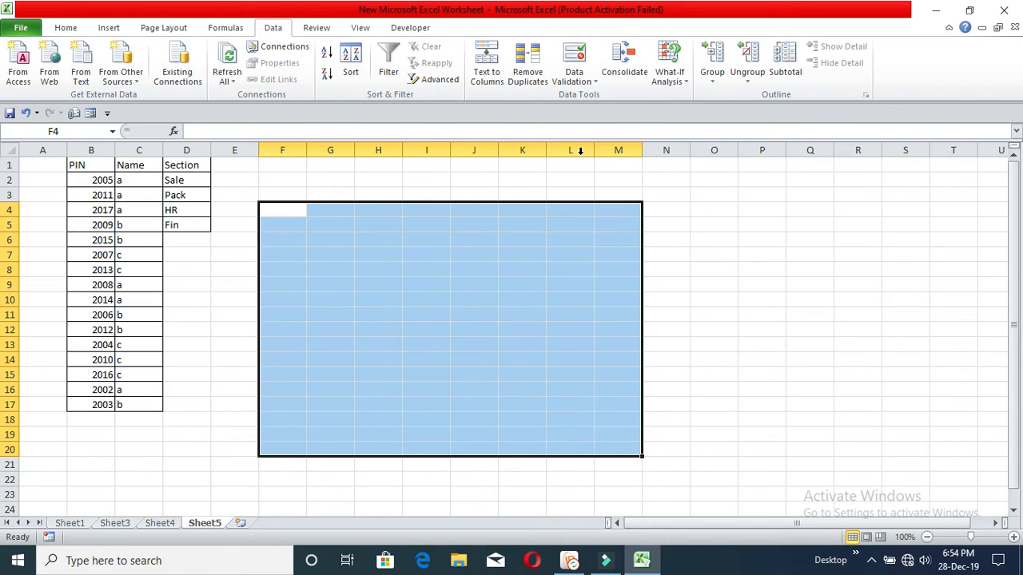
{"action": "left_click_drag", "start_coordinate": [274, 211], "coordinate": [616, 432]}
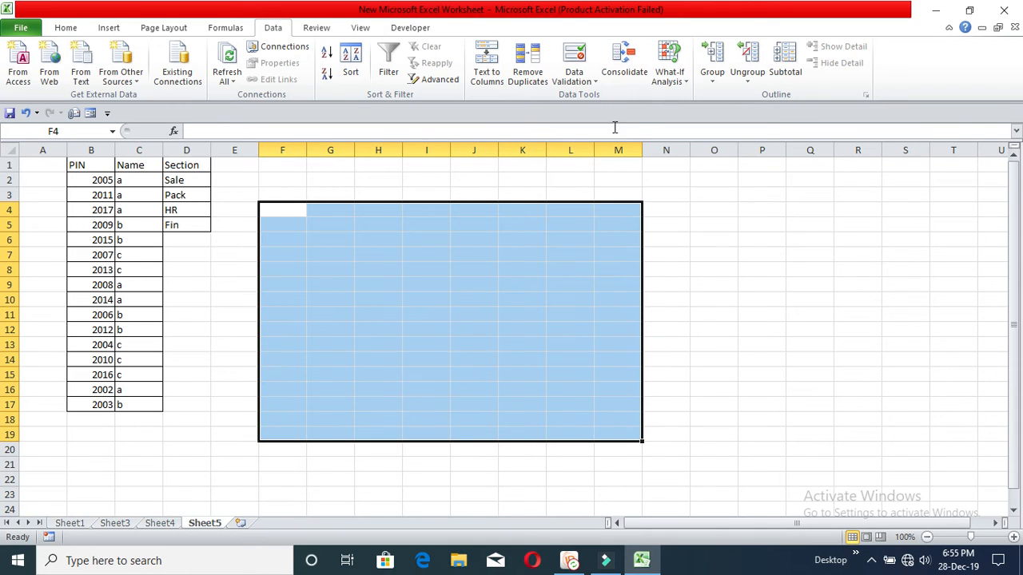
Step: Add a Data Validation rule to F4:M19 allowing only whole numbers between 200 and 300
{"action": "left_click", "coordinate": [595, 83]}
{"action": "left_click", "coordinate": [605, 98]}
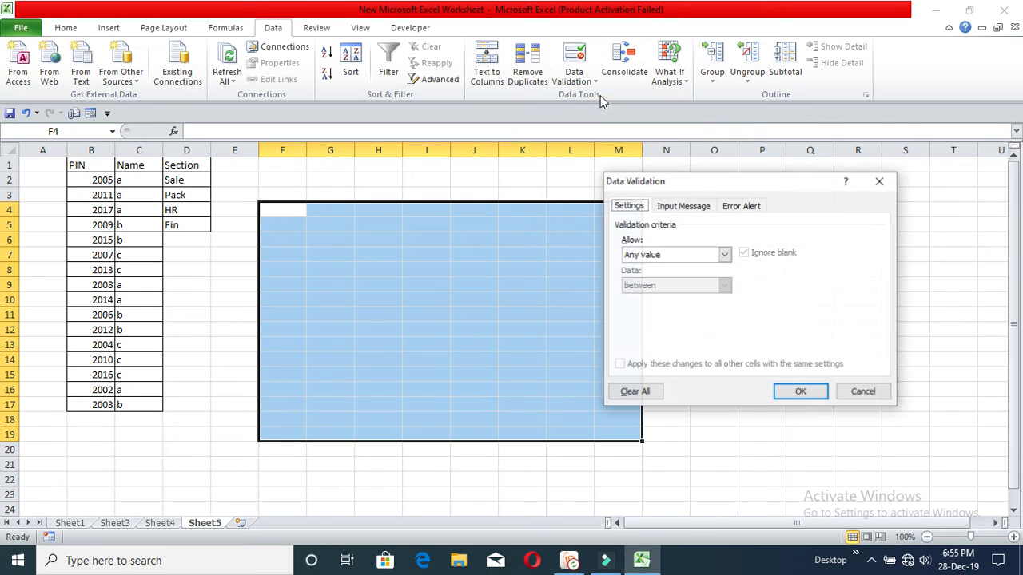
{"action": "left_click_drag", "start_coordinate": [681, 181], "coordinate": [800, 181]}
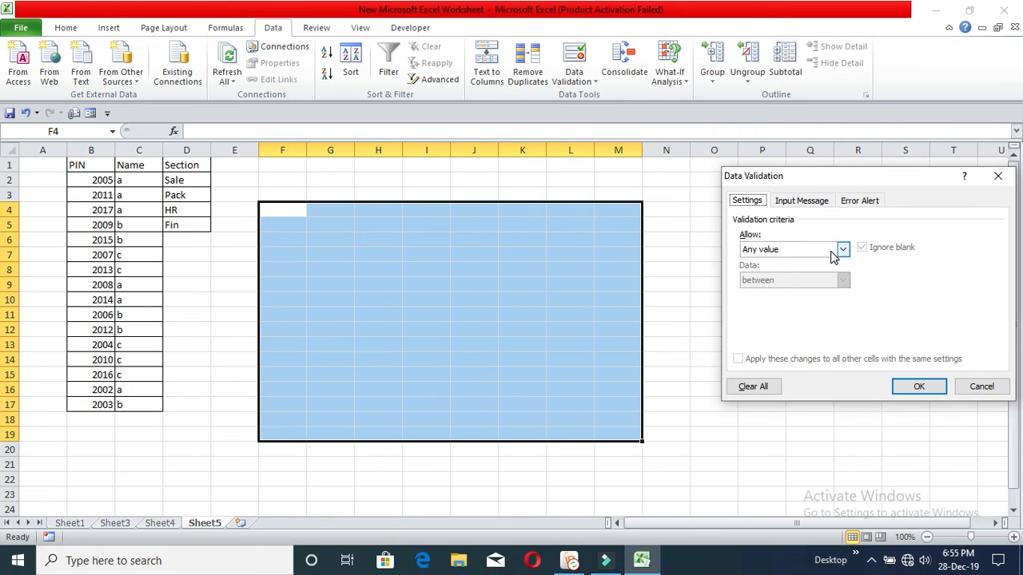
{"action": "left_click", "coordinate": [835, 251]}
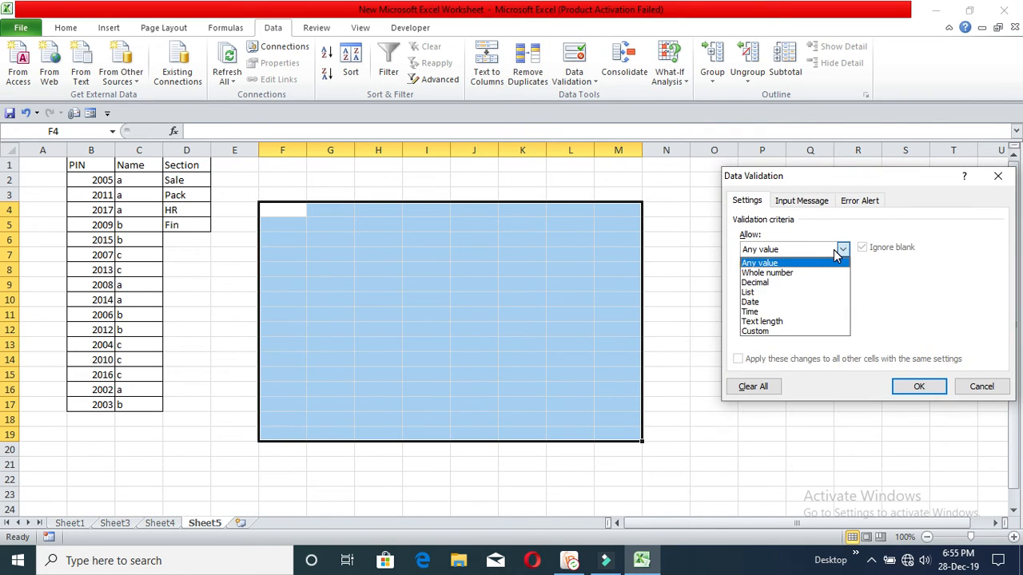
{"action": "left_click", "coordinate": [774, 294]}
{"action": "left_click", "coordinate": [788, 251]}
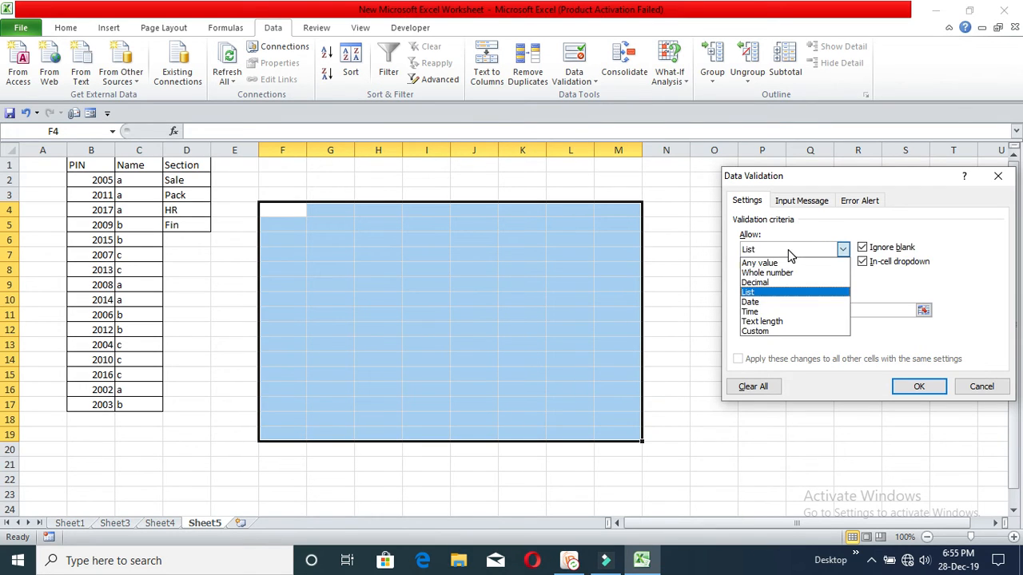
{"action": "left_click", "coordinate": [794, 272]}
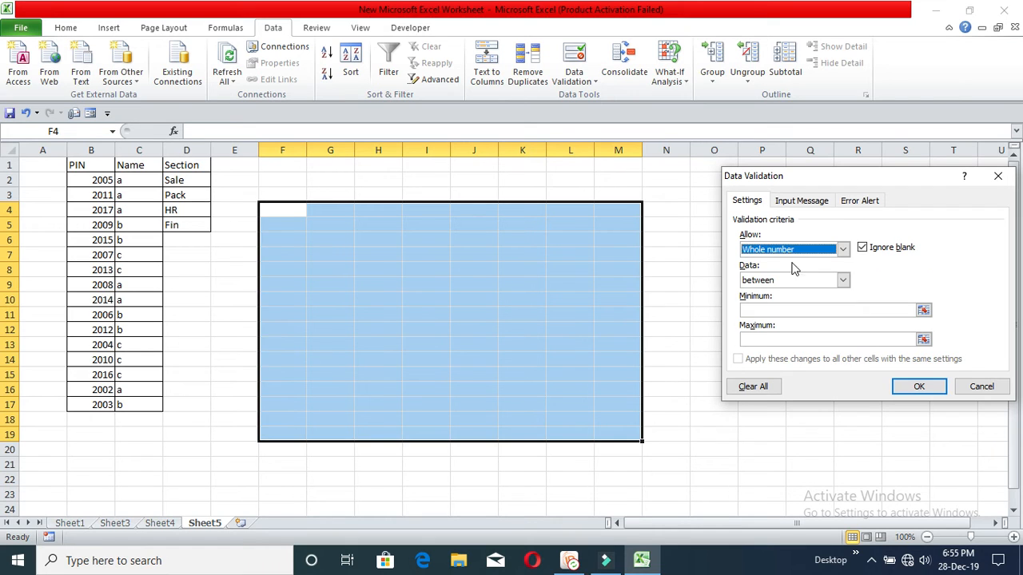
{"action": "left_click", "coordinate": [776, 309]}
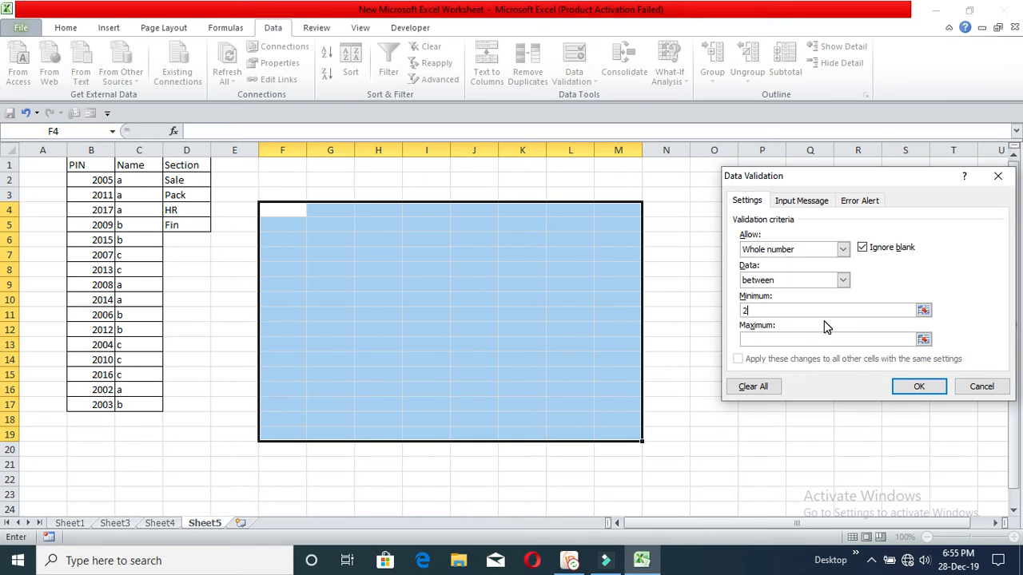
{"action": "left_click", "coordinate": [829, 340]}
{"action": "type", "text": "300"}
{"action": "left_click", "coordinate": [917, 388]}
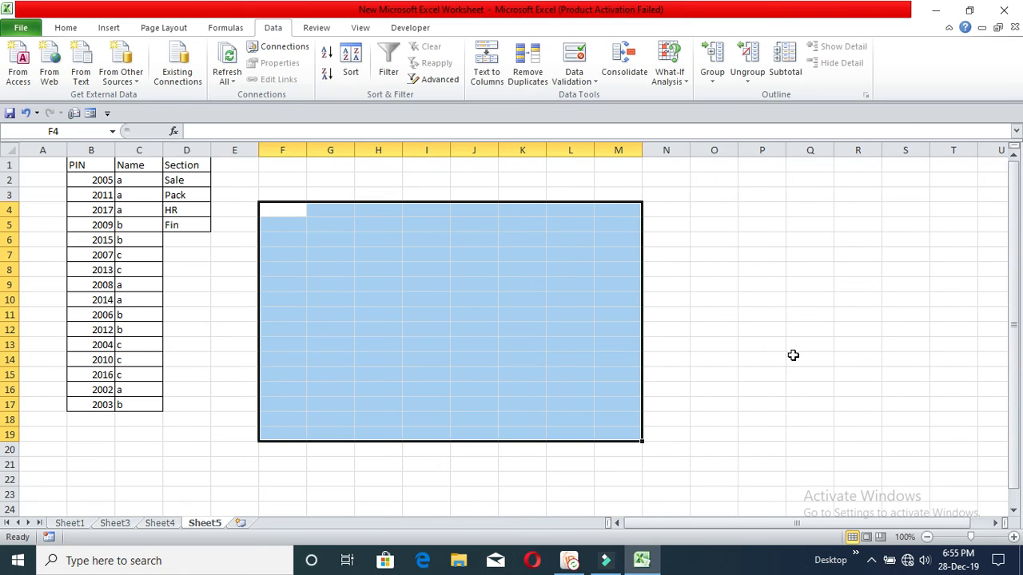
{"action": "left_click", "coordinate": [530, 281]}
Step: Enter the valid test values 200 in G5 and 300 in G6
{"action": "left_click", "coordinate": [343, 254]}
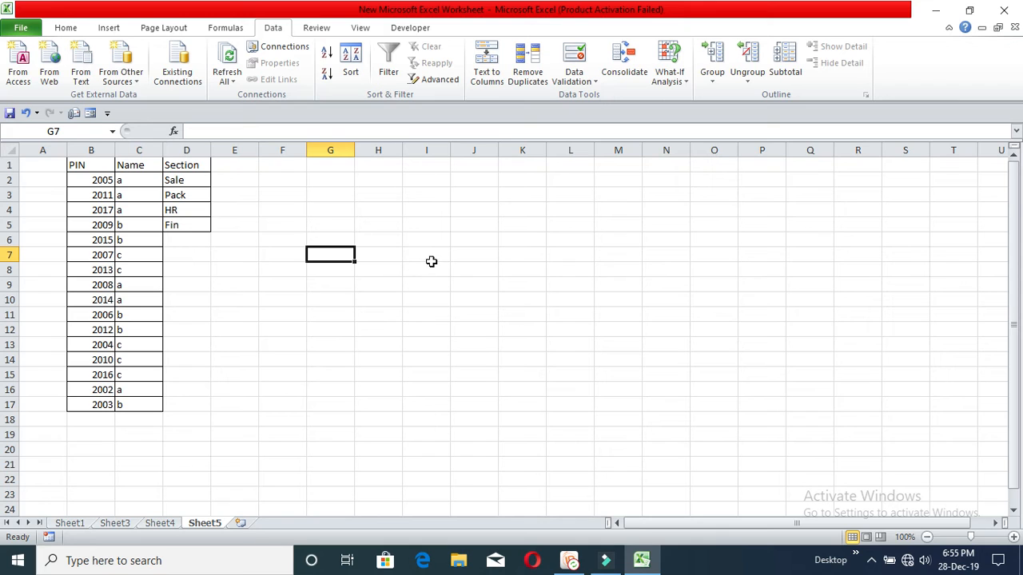
{"action": "left_click", "coordinate": [456, 256]}
{"action": "left_click", "coordinate": [337, 228]}
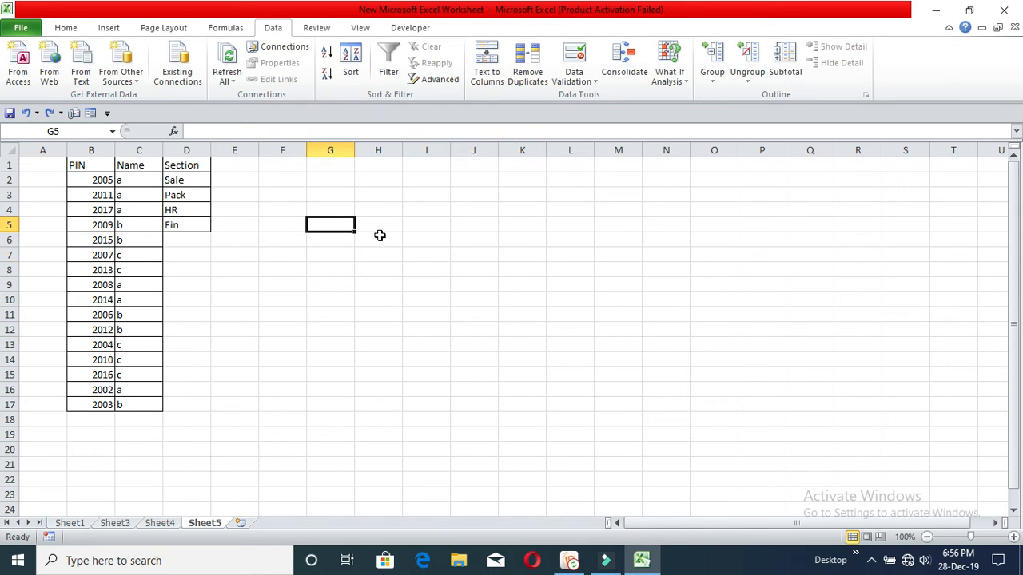
{"action": "type", "text": "200"}
{"action": "key", "text": "Return"}
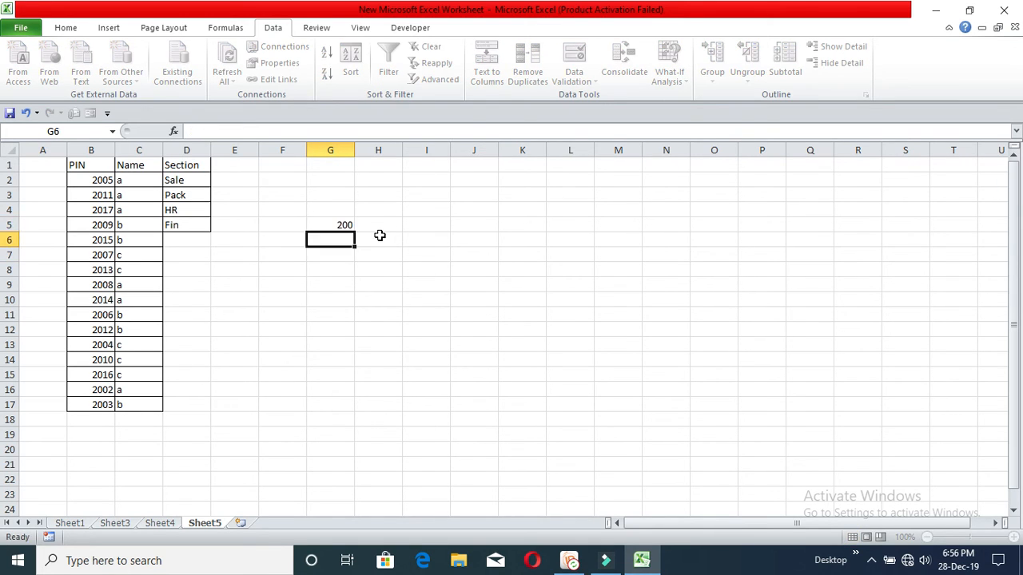
{"action": "type", "text": "300"}
{"action": "key", "text": "Return"}
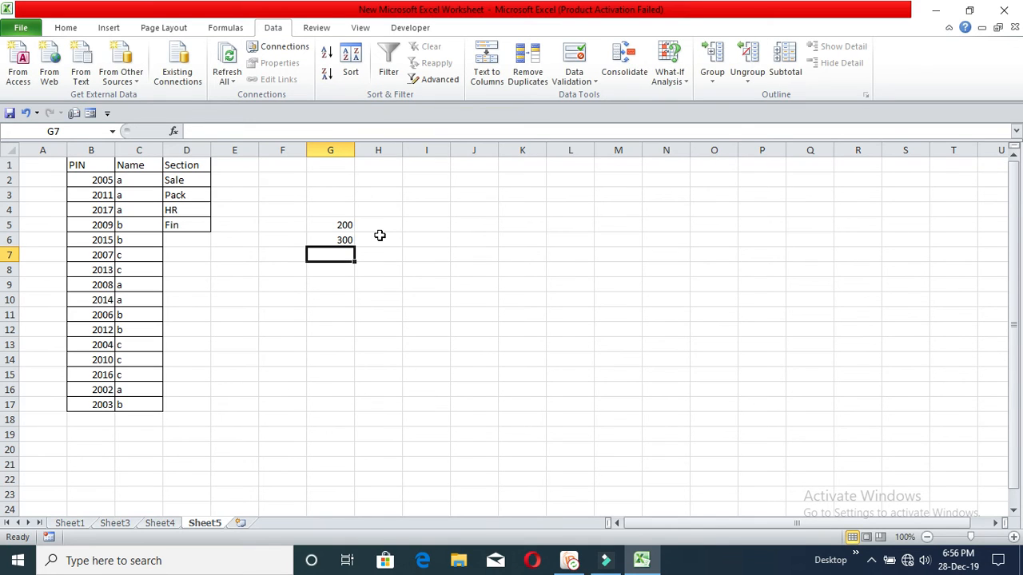
Step: Try entering 400 in G7 and dismiss the invalid-value warning
{"action": "type", "text": "400"}
{"action": "key", "text": "Return"}
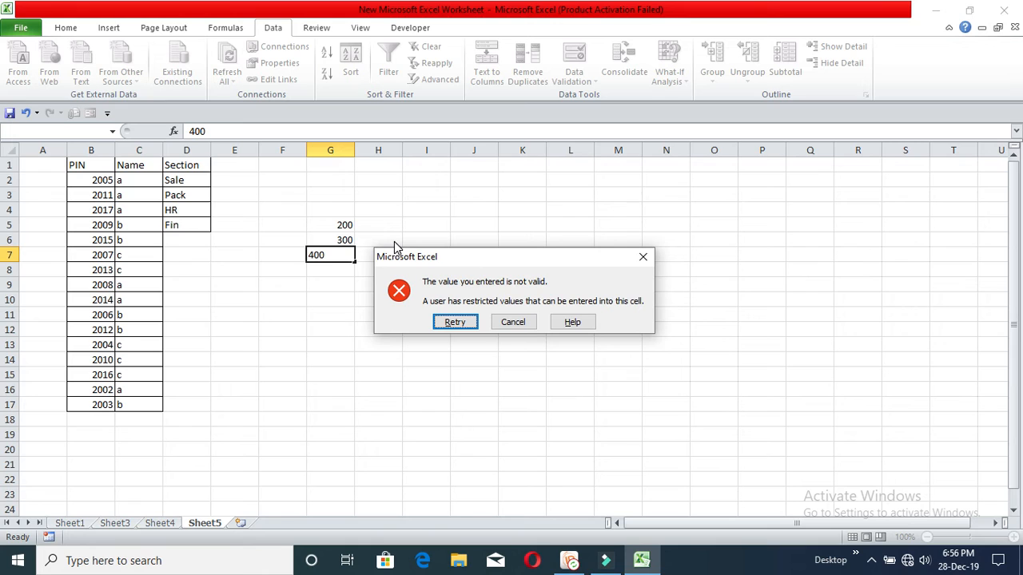
{"action": "key", "text": "Escape"}
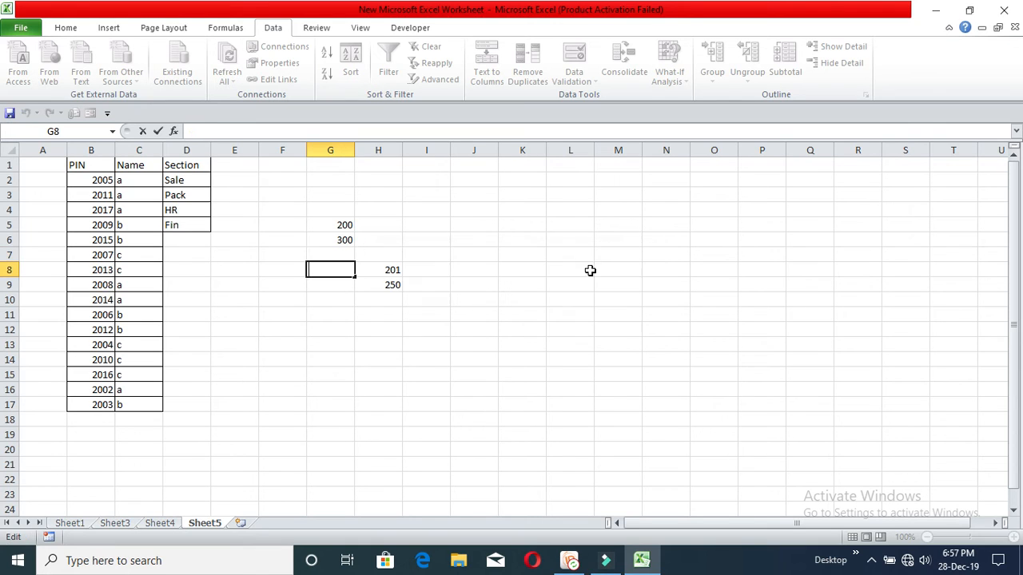
{"action": "left_click", "coordinate": [485, 242]}
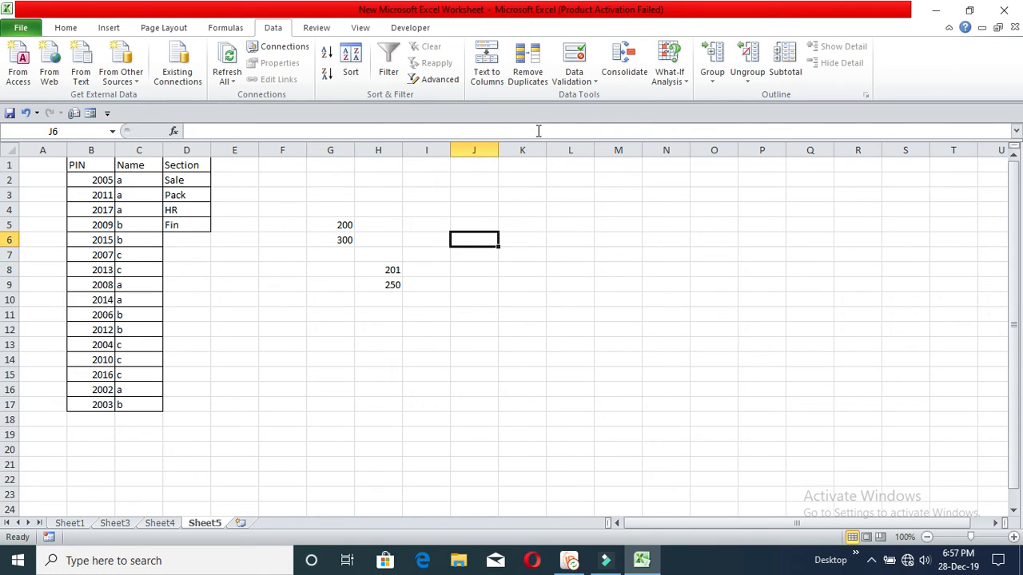
{"action": "left_click", "coordinate": [579, 80]}
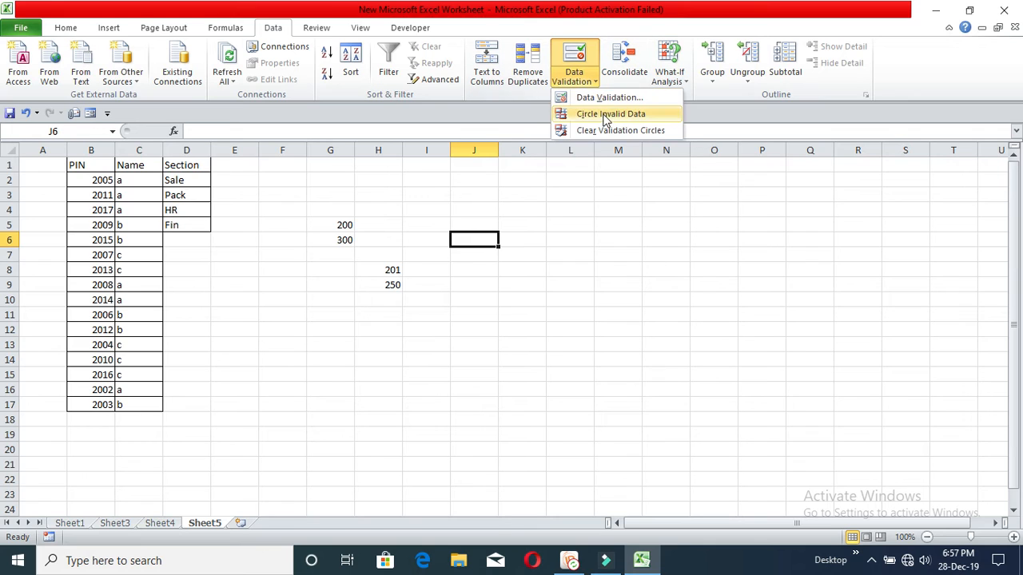
{"action": "left_click", "coordinate": [609, 97]}
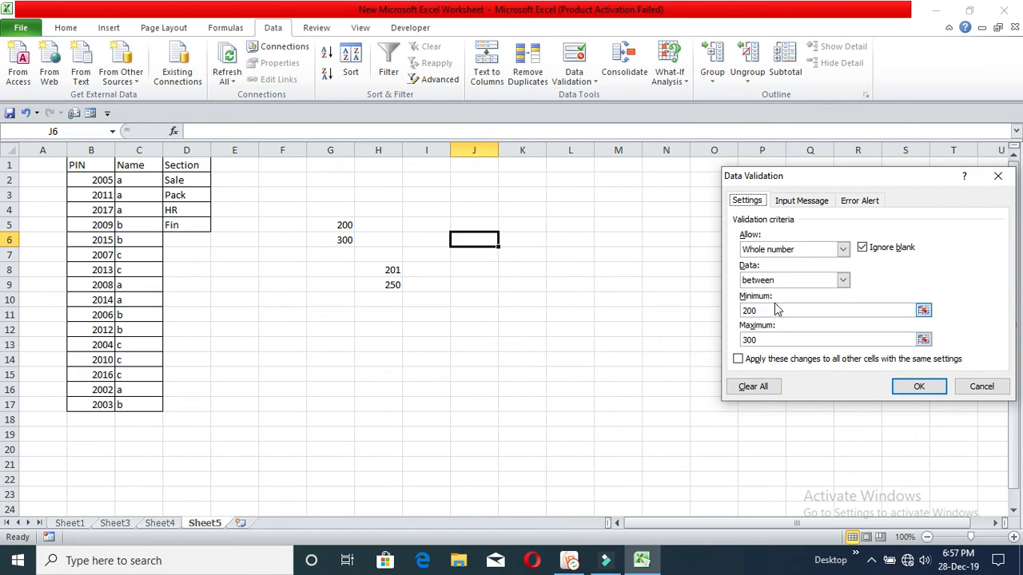
{"action": "left_click", "coordinate": [767, 340]}
{"action": "left_click", "coordinate": [860, 203]}
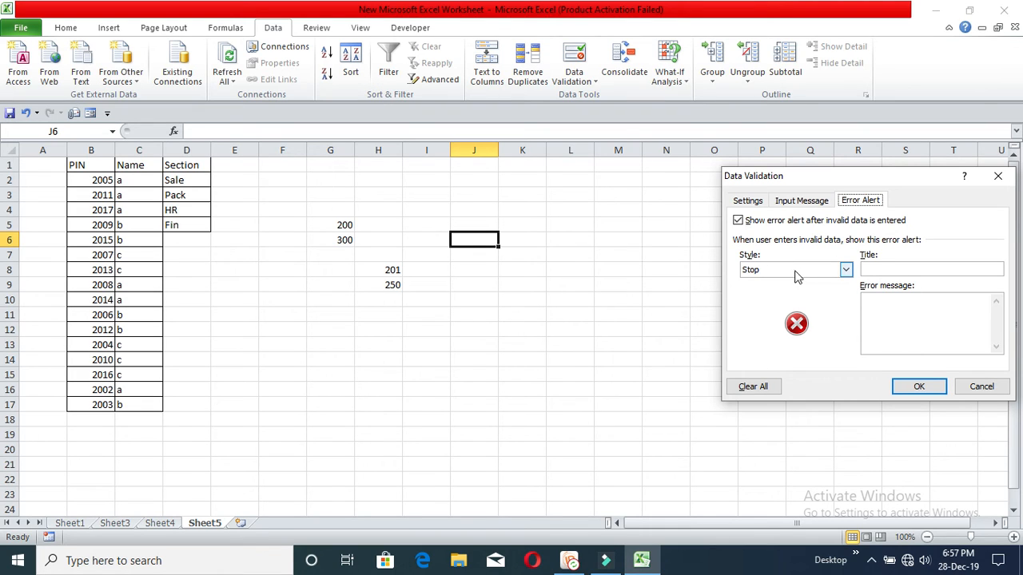
{"action": "left_click", "coordinate": [981, 386]}
{"action": "left_click", "coordinate": [598, 289]}
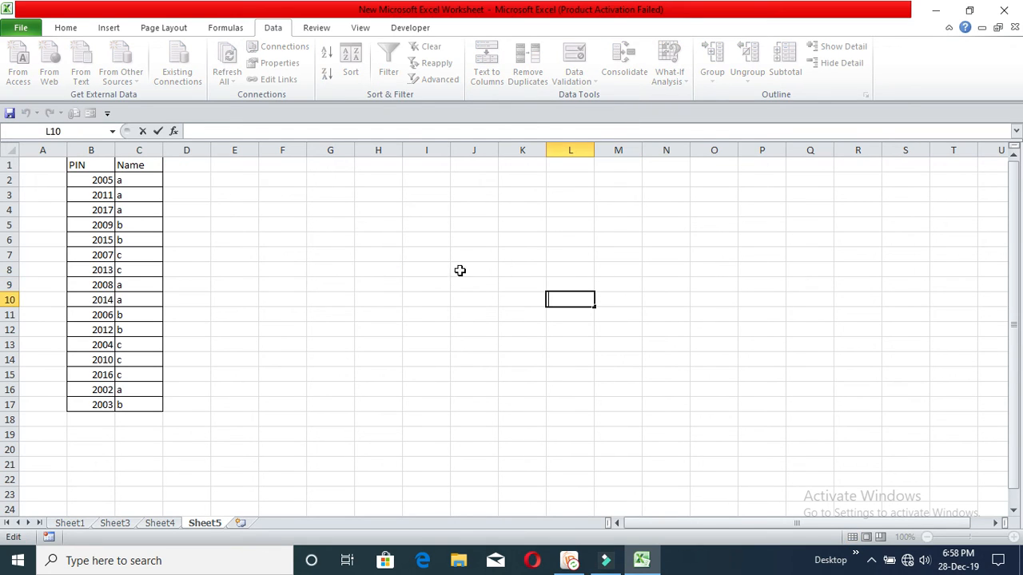
Step: Select all of columns B and C, which hold the PIN and Name table
{"action": "left_click", "coordinate": [346, 270]}
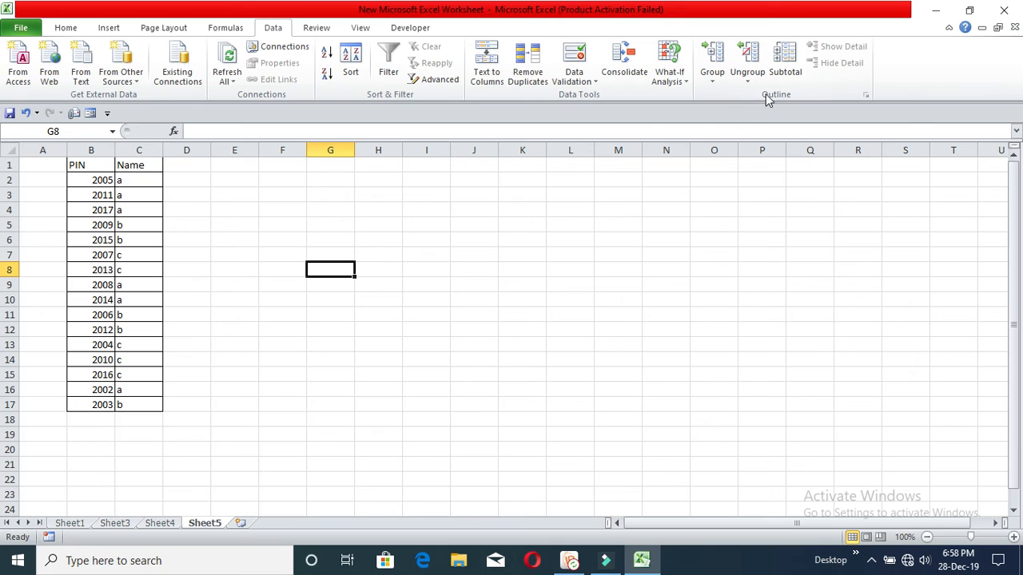
{"action": "left_click", "coordinate": [526, 240]}
{"action": "left_click_drag", "start_coordinate": [93, 169], "coordinate": [140, 404]}
{"action": "left_click", "coordinate": [262, 299]}
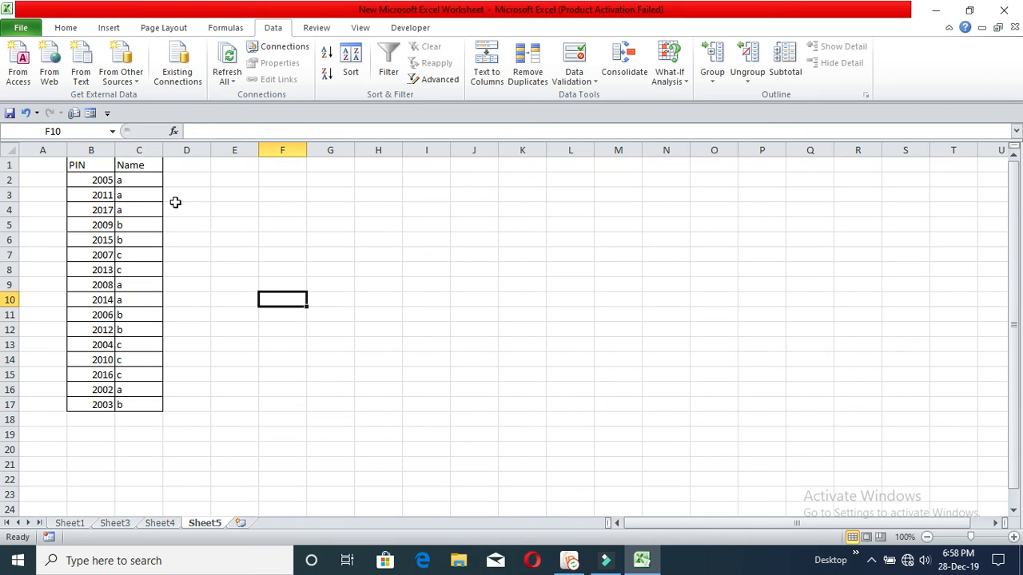
{"action": "left_click_drag", "start_coordinate": [91, 152], "coordinate": [164, 152]}
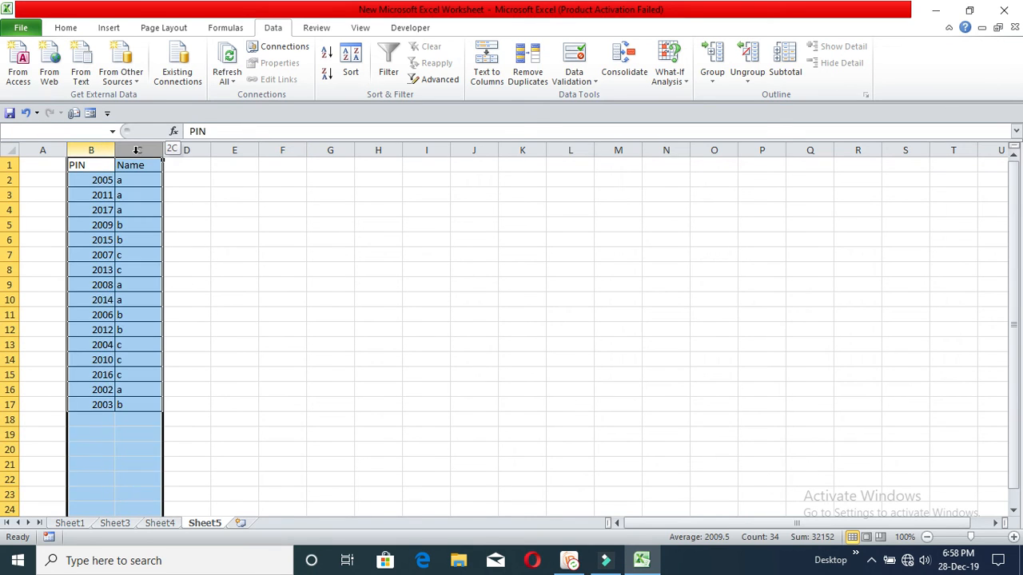
Step: Add Count subtotals at each change in PIN, applied to the Name column only
{"action": "left_click", "coordinate": [782, 85]}
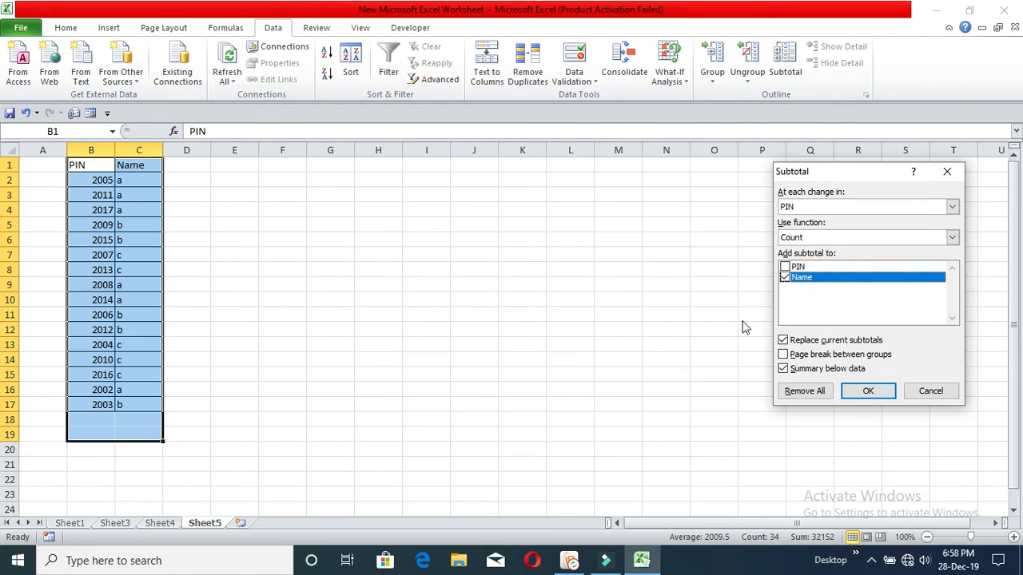
{"action": "left_click", "coordinate": [795, 269]}
{"action": "left_click", "coordinate": [786, 269]}
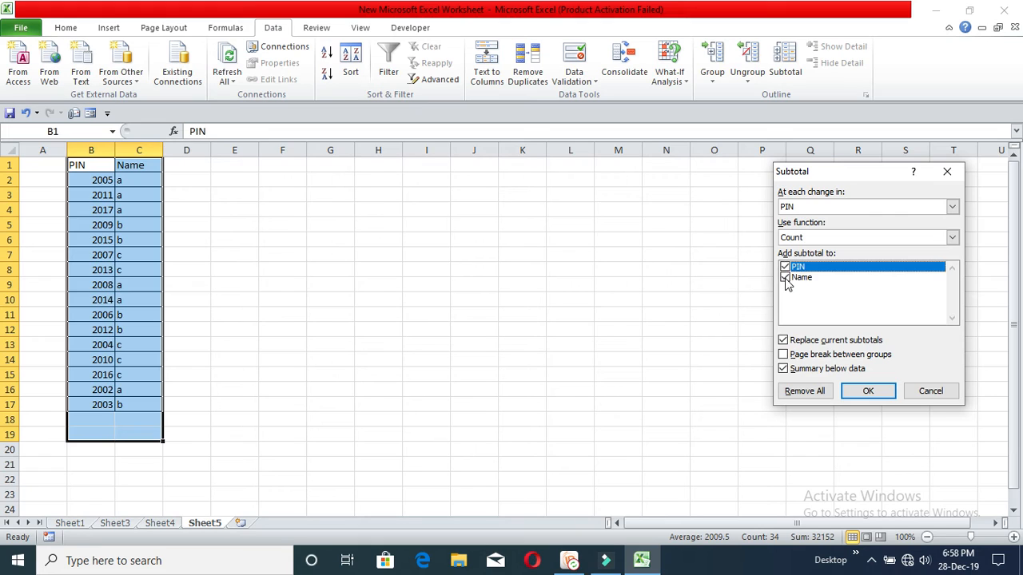
{"action": "left_click", "coordinate": [785, 278]}
{"action": "left_click", "coordinate": [786, 267]}
{"action": "left_click", "coordinate": [787, 276]}
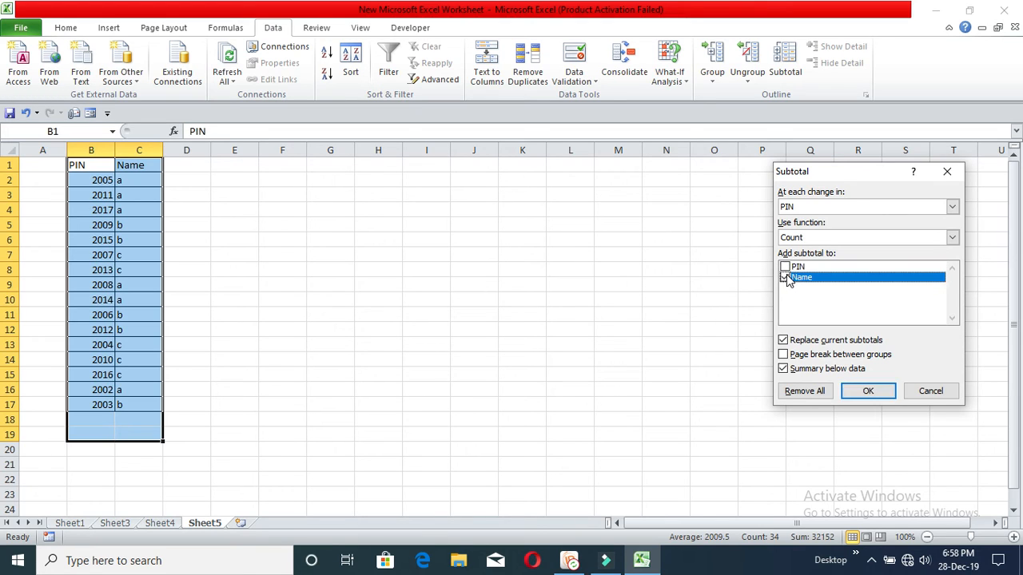
{"action": "left_click", "coordinate": [870, 397]}
{"action": "left_click", "coordinate": [443, 285]}
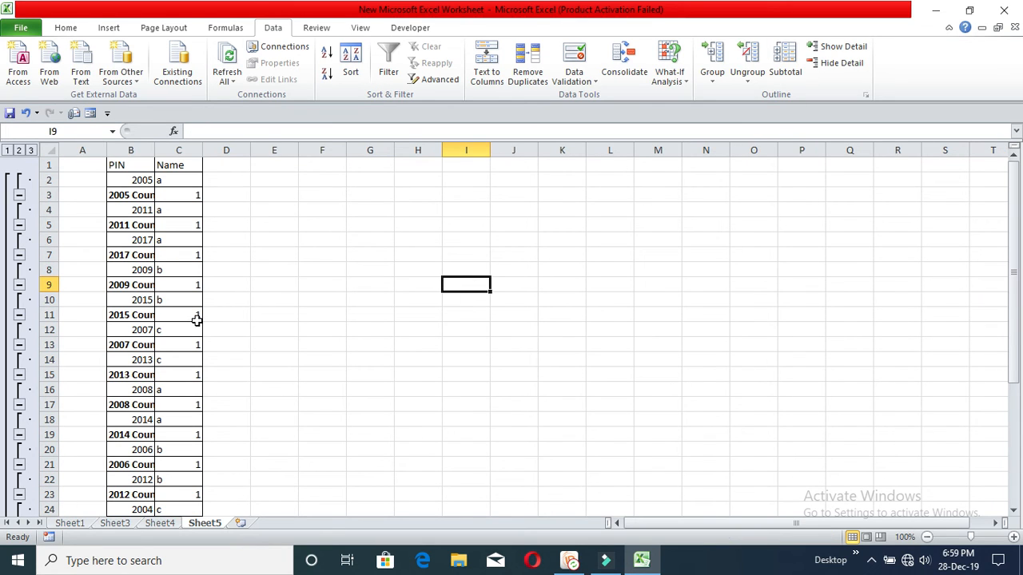
{"action": "left_click", "coordinate": [315, 232]}
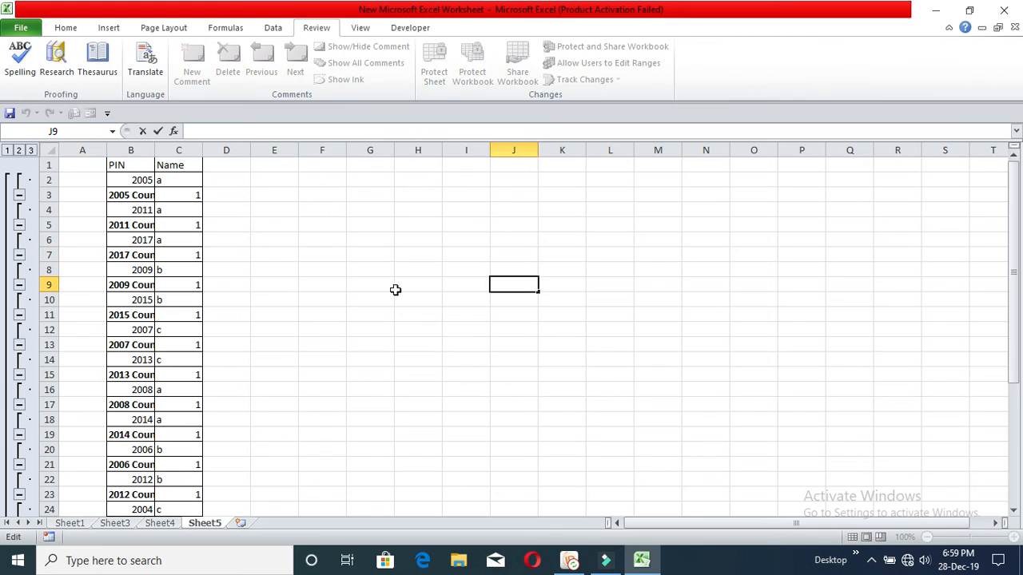
{"action": "left_click", "coordinate": [394, 290]}
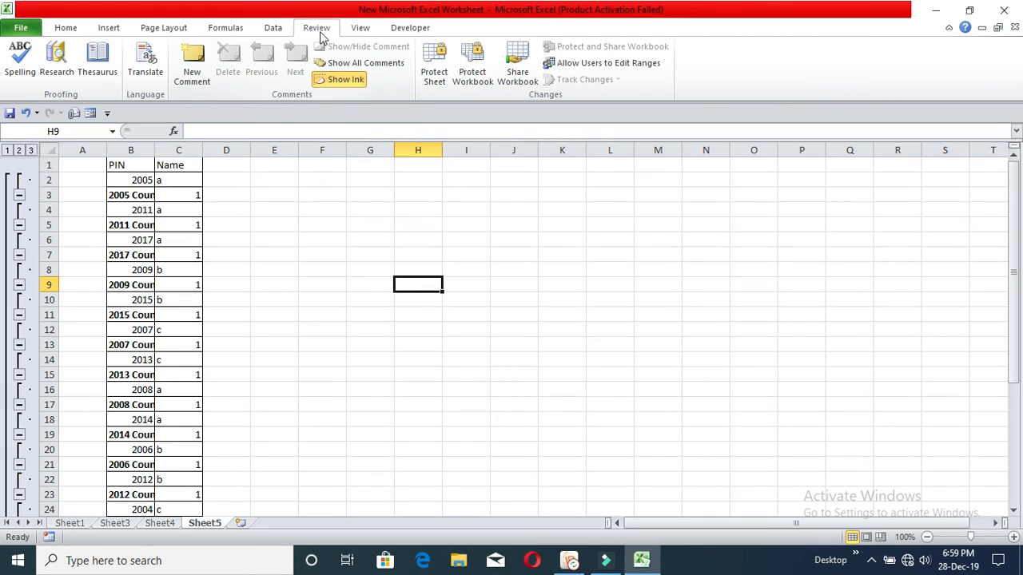
{"action": "left_click", "coordinate": [273, 30]}
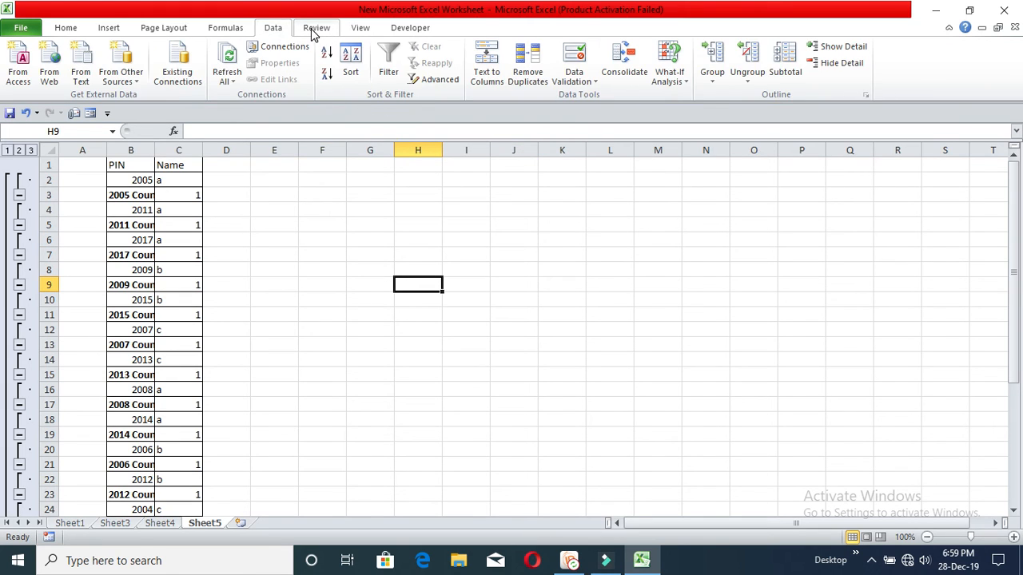
{"action": "left_click", "coordinate": [316, 30]}
{"action": "left_click", "coordinate": [545, 223]}
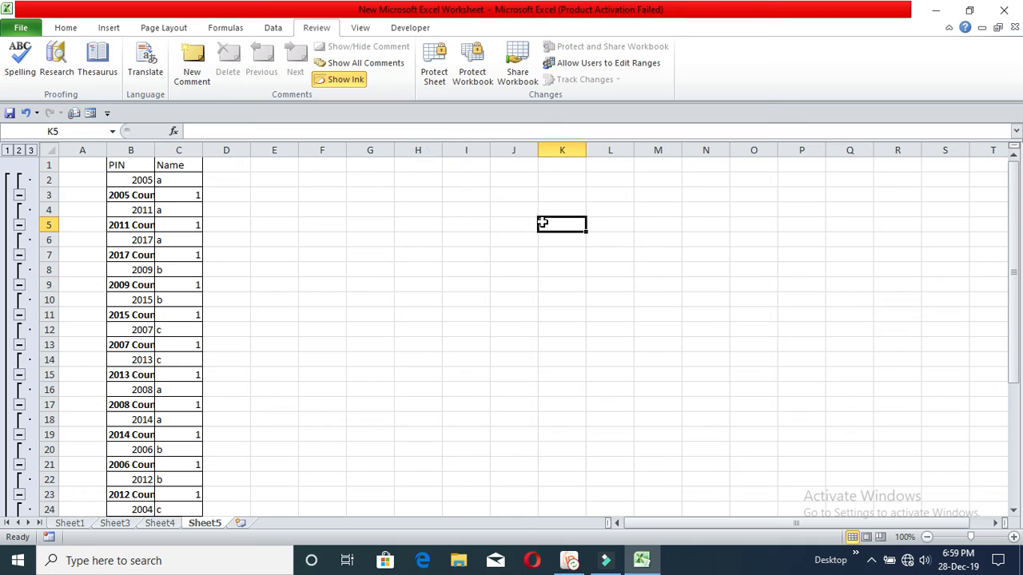
{"action": "left_click", "coordinate": [429, 224]}
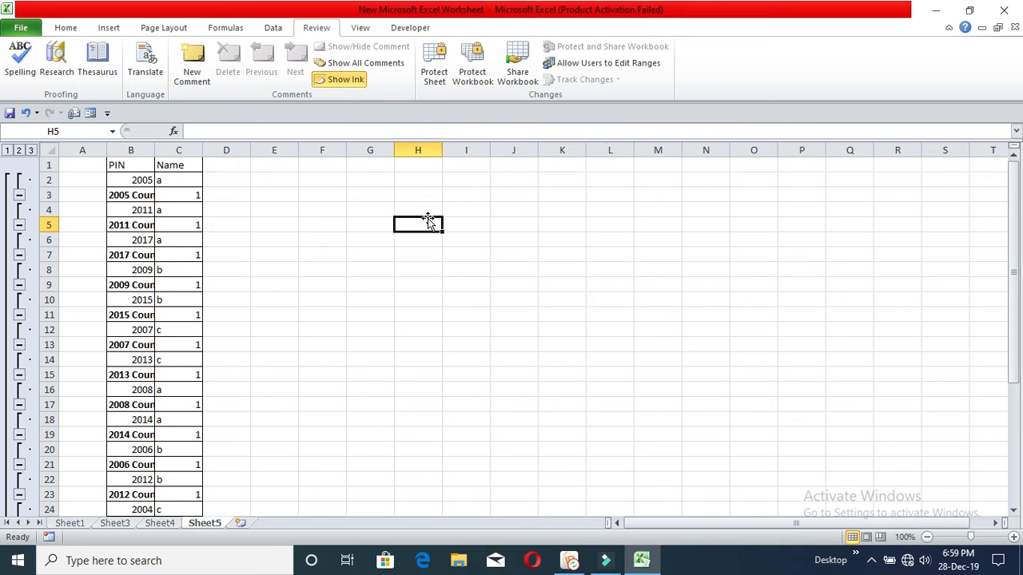
{"action": "left_click", "coordinate": [268, 227]}
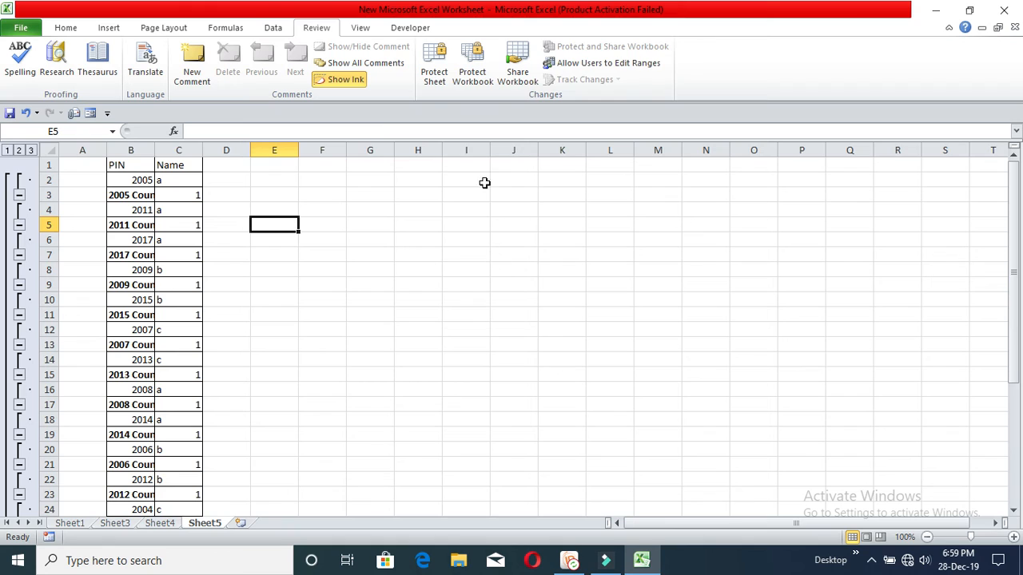
{"action": "left_click", "coordinate": [384, 267]}
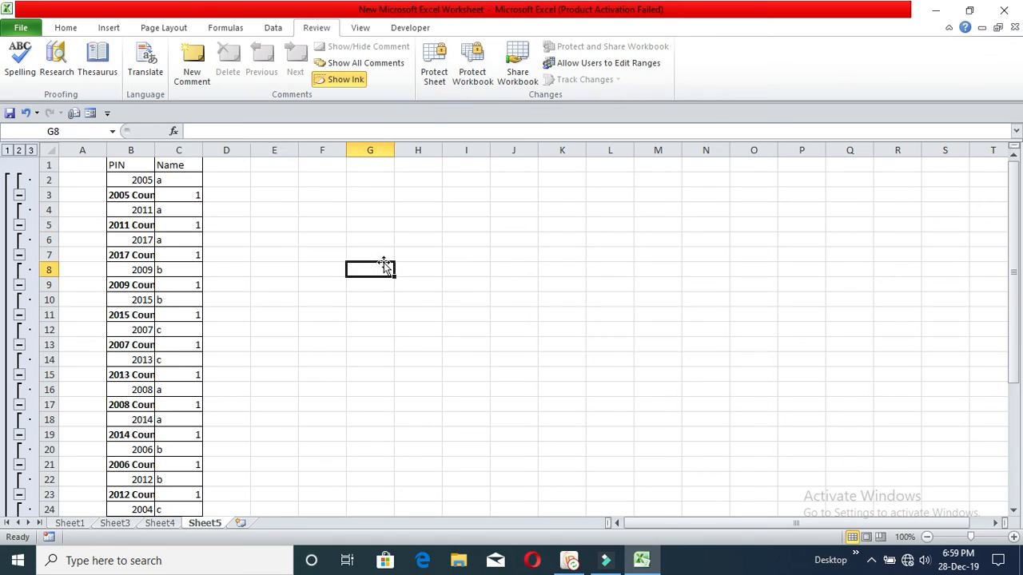
Step: Protect Sheet5 with a password, enter it again to confirm, then test some locked cells
{"action": "left_click", "coordinate": [438, 86]}
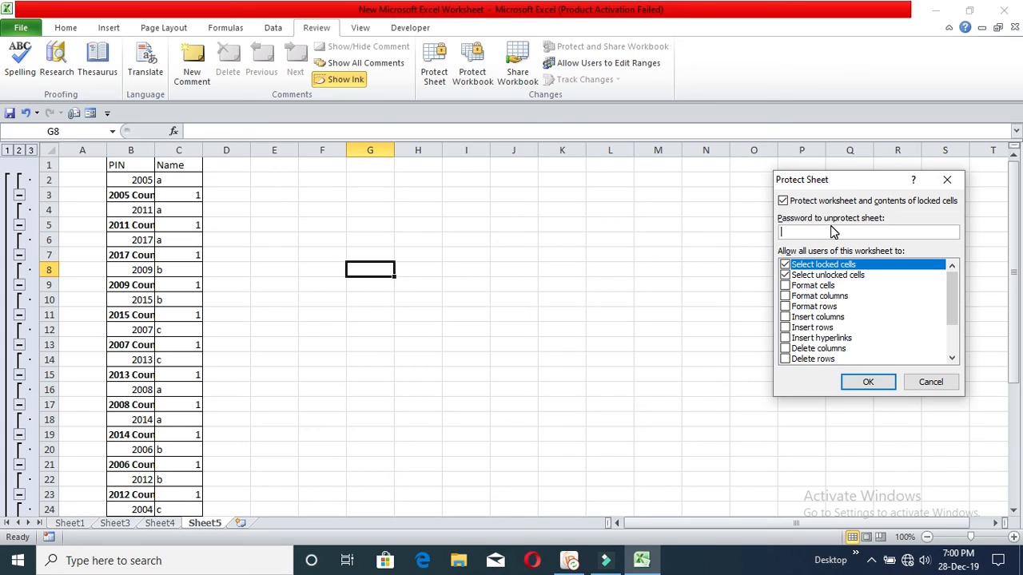
{"action": "type", "text": "123"}
{"action": "left_click", "coordinate": [886, 388]}
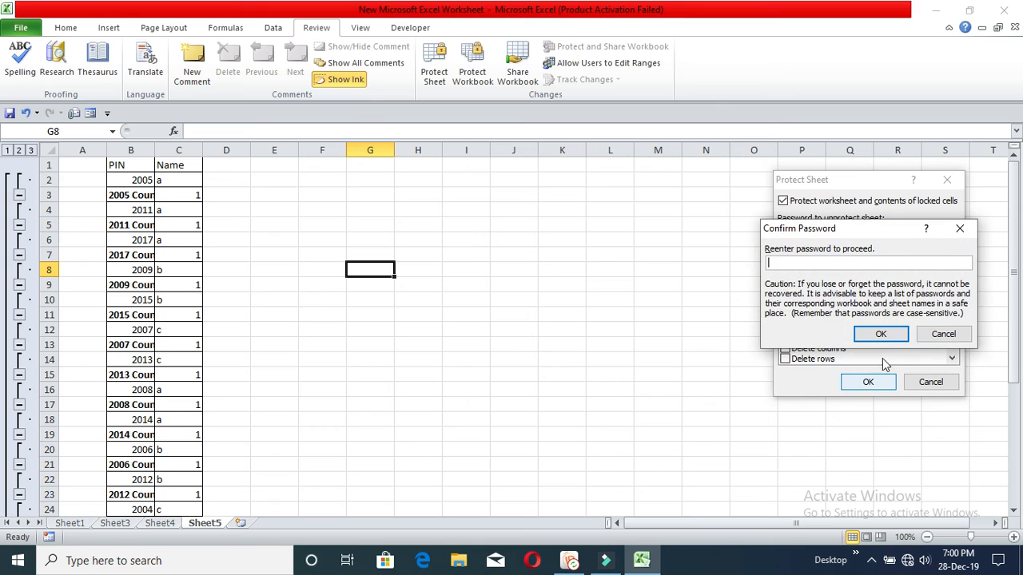
{"action": "type", "text": "123"}
{"action": "left_click", "coordinate": [880, 336]}
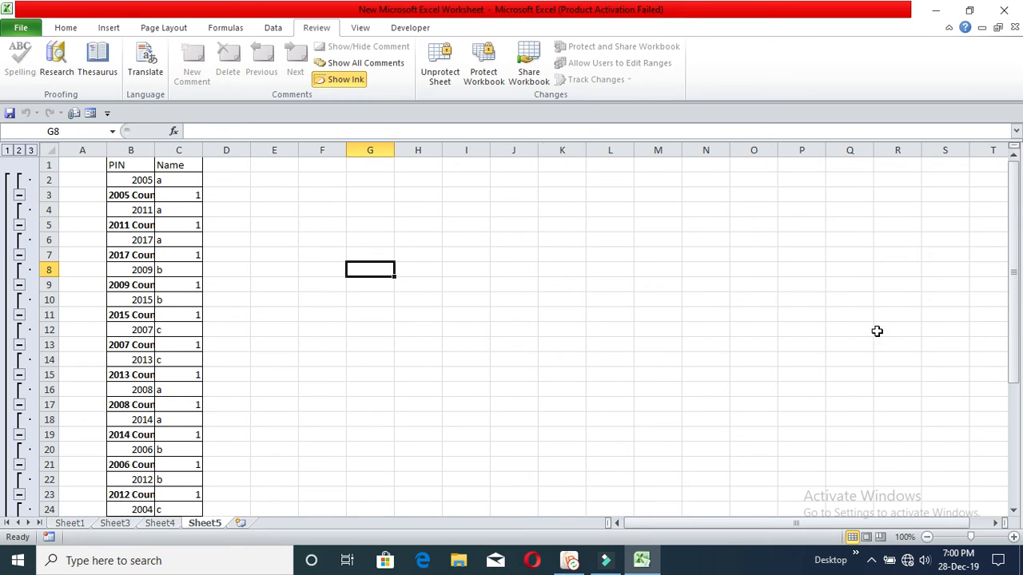
{"action": "left_click", "coordinate": [534, 283]}
{"action": "left_click", "coordinate": [371, 236]}
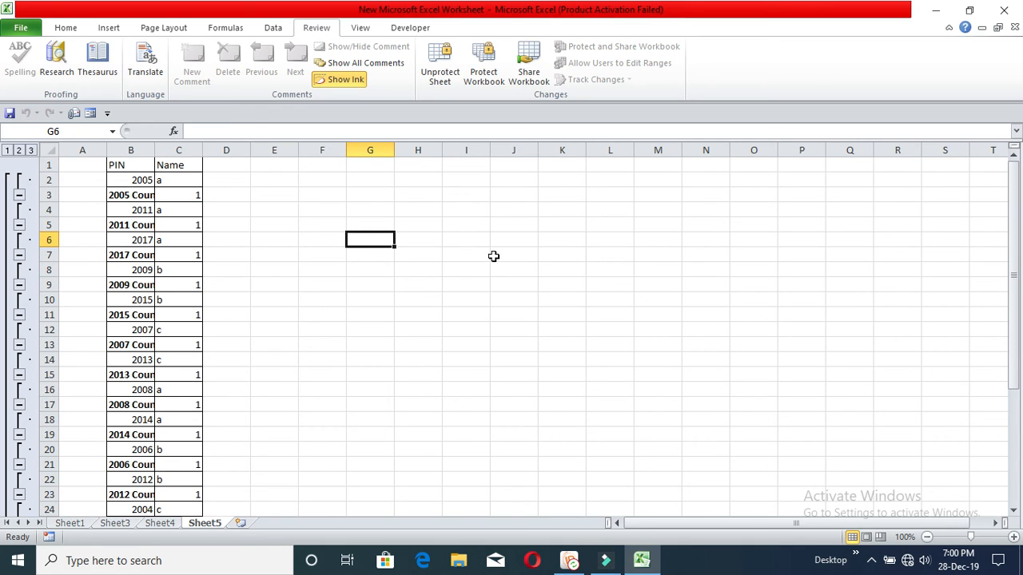
Step: Close Excel and reopen New Microsoft Excel Worksheet.xlsx from its desktop icon
{"action": "left_click", "coordinate": [1005, 11]}
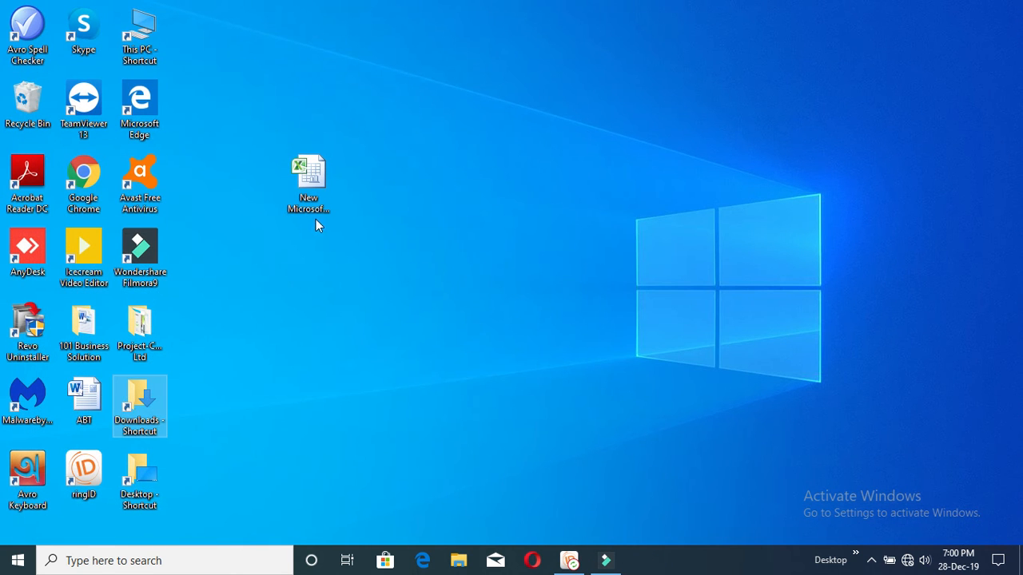
{"action": "left_click", "coordinate": [326, 193]}
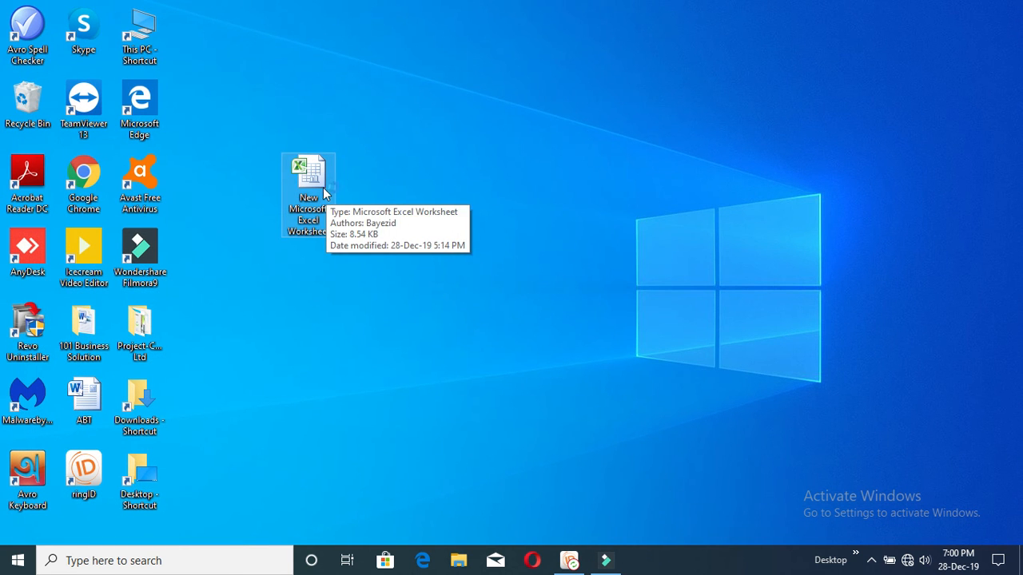
{"action": "double_click", "coordinate": [340, 186]}
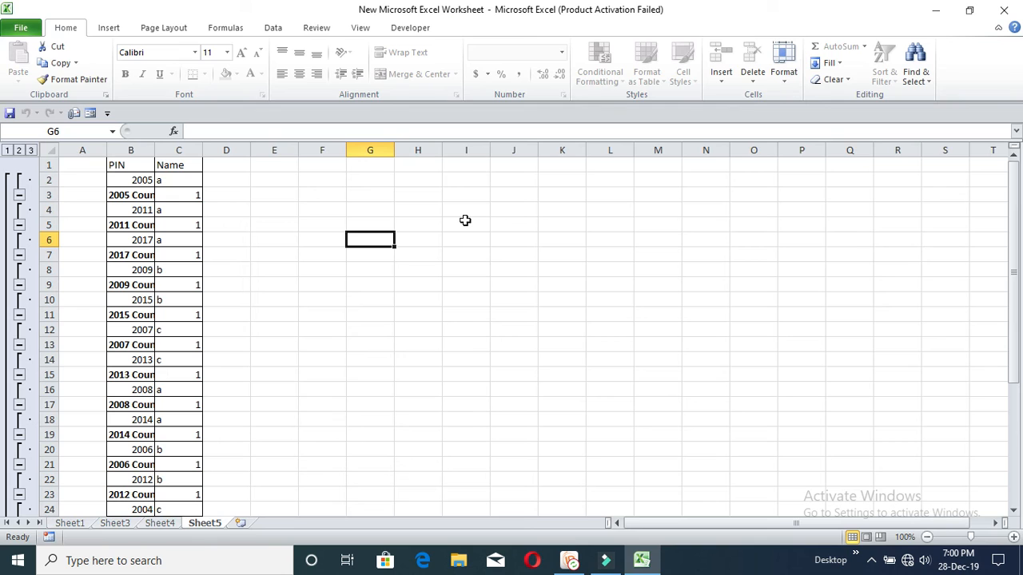
{"action": "left_click", "coordinate": [319, 317]}
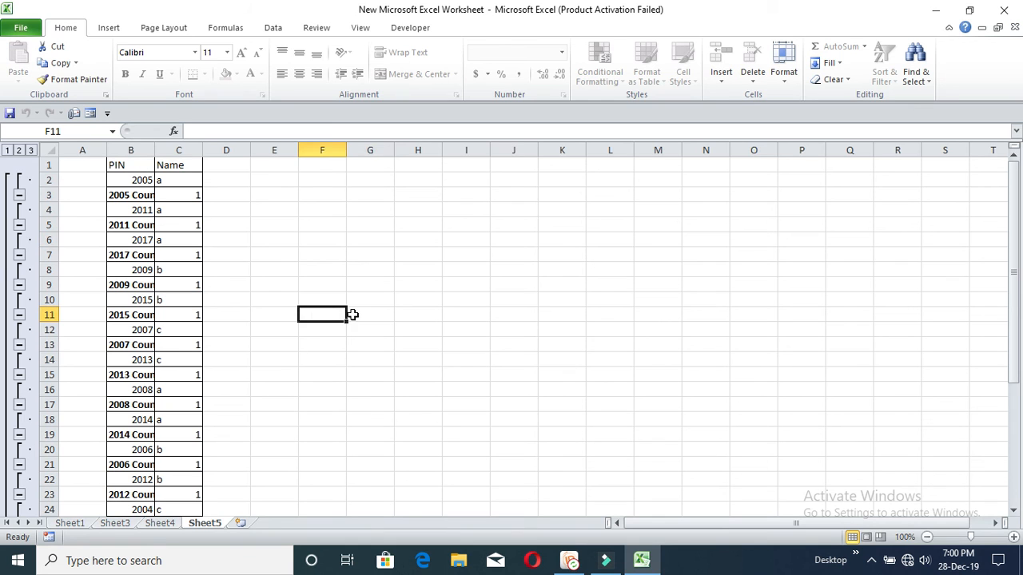
{"action": "key", "text": "a"}
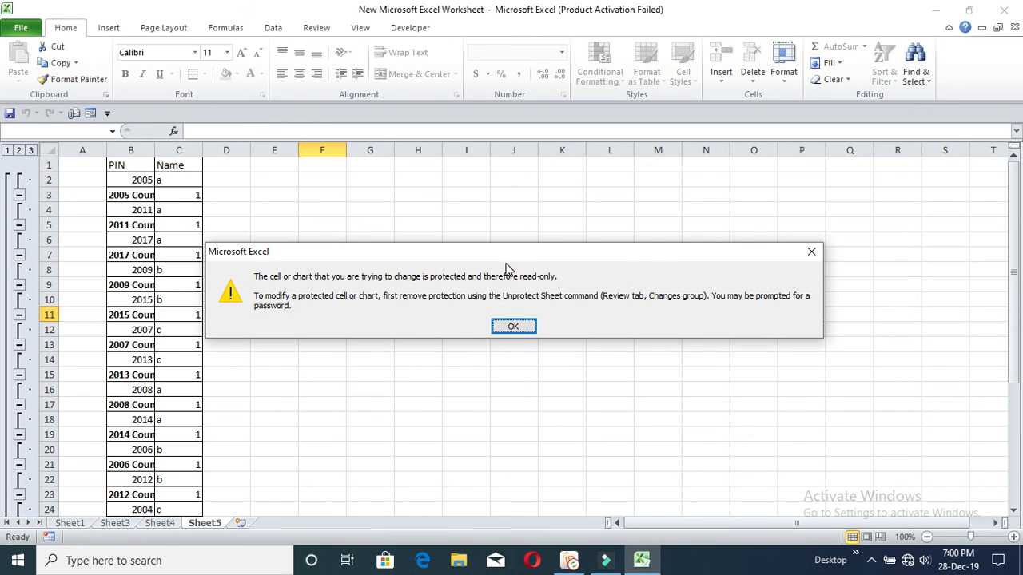
{"action": "key", "text": "Return"}
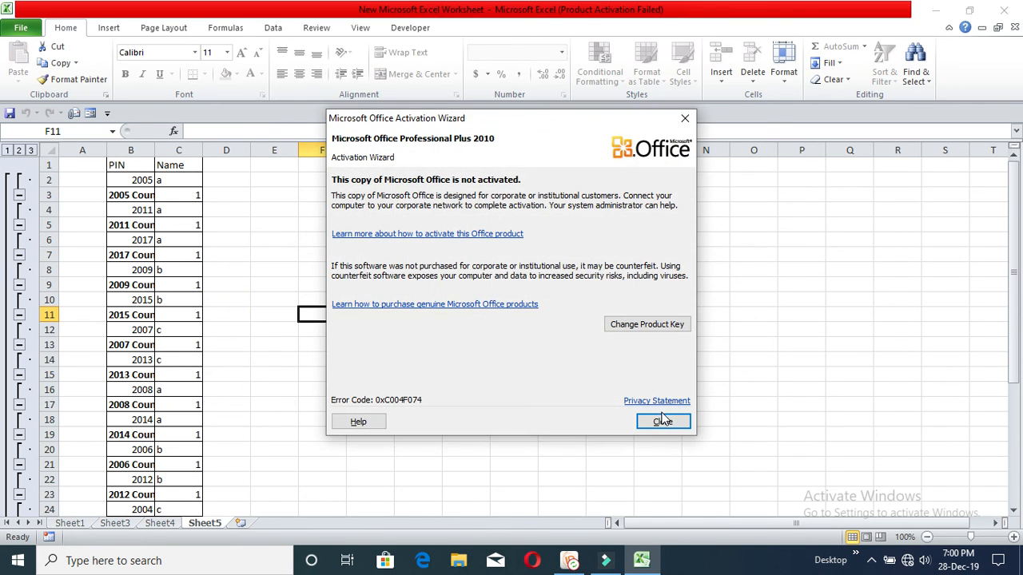
{"action": "left_click", "coordinate": [662, 421]}
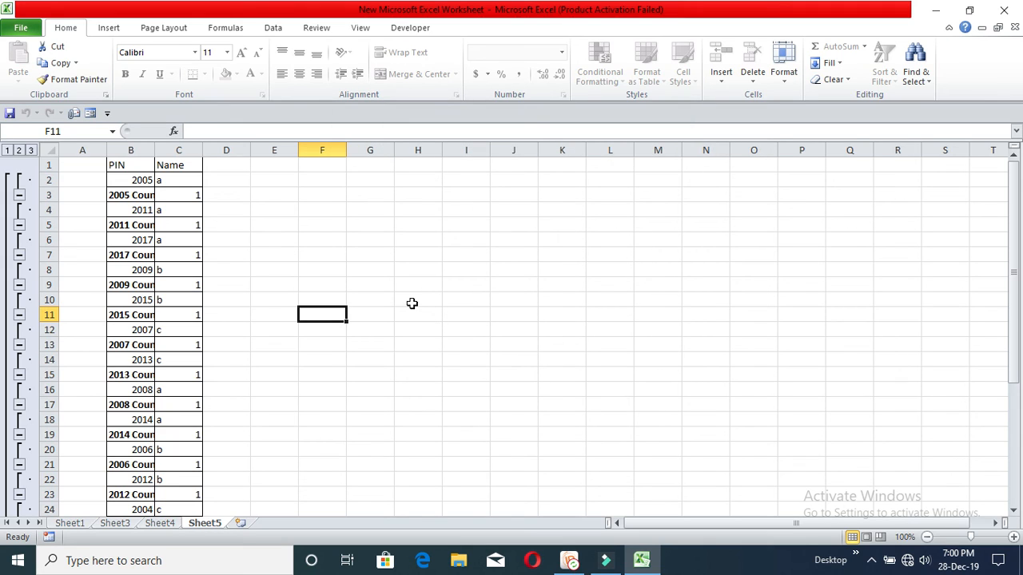
{"action": "left_click", "coordinate": [401, 288]}
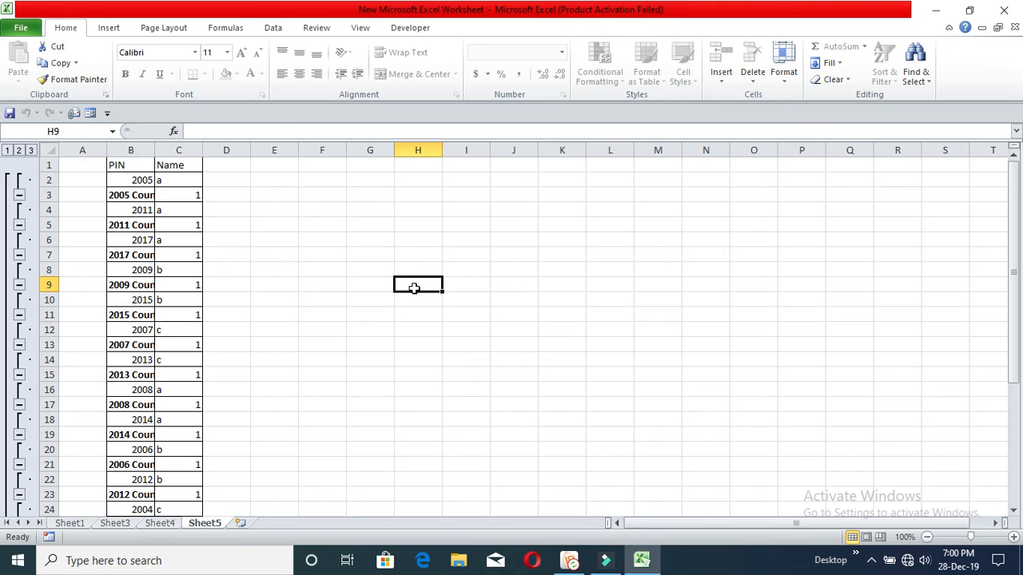
Step: Unprotect Sheet5 by confirming its password
{"action": "left_click", "coordinate": [485, 221]}
{"action": "left_click", "coordinate": [380, 236]}
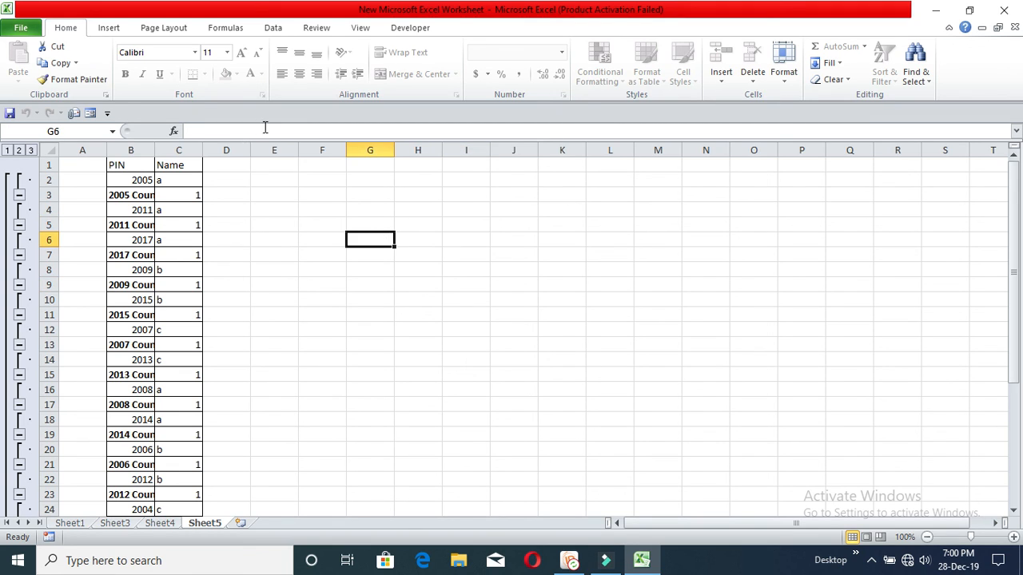
{"action": "left_click", "coordinate": [312, 257]}
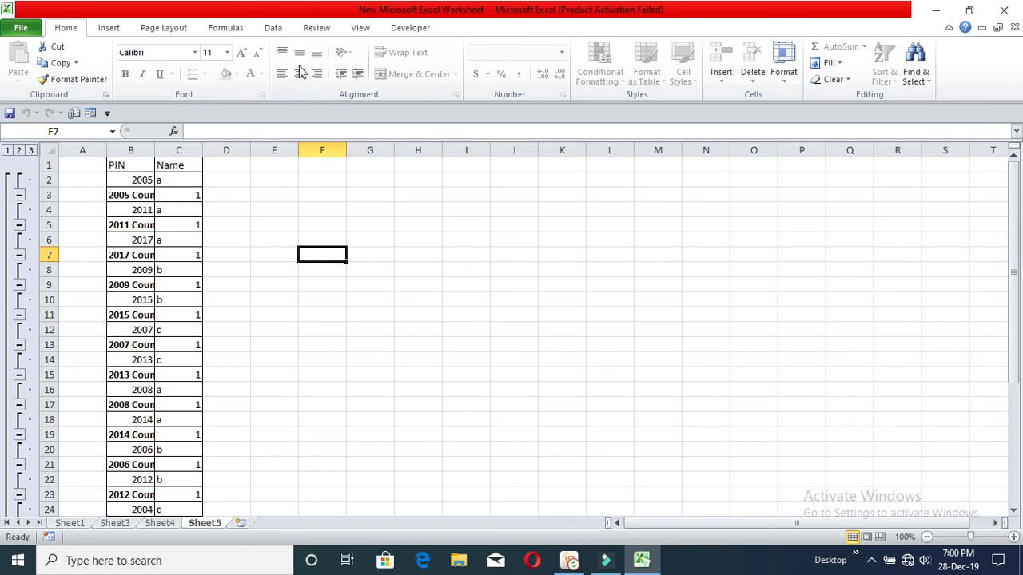
{"action": "left_click", "coordinate": [359, 30]}
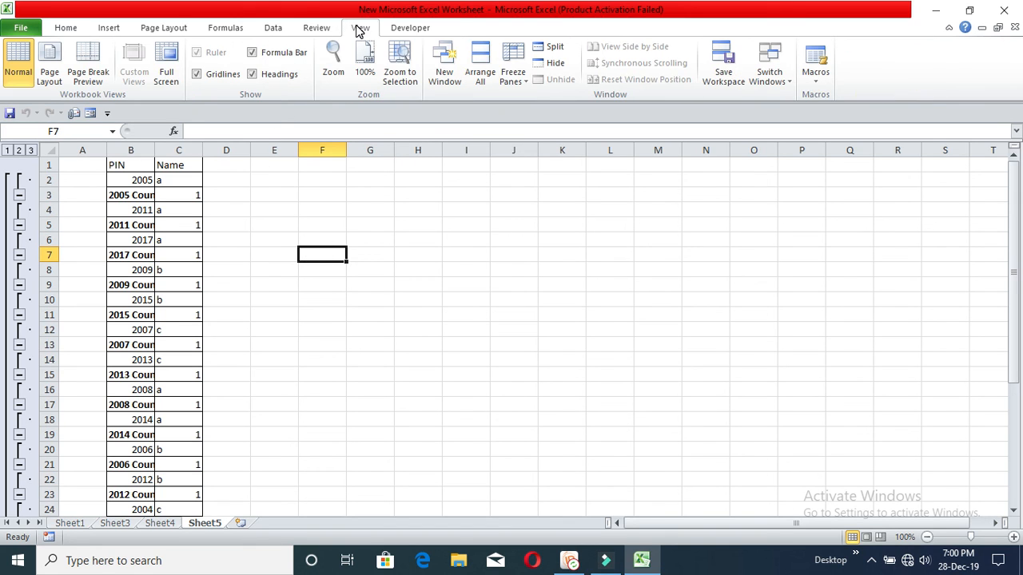
{"action": "left_click", "coordinate": [319, 28]}
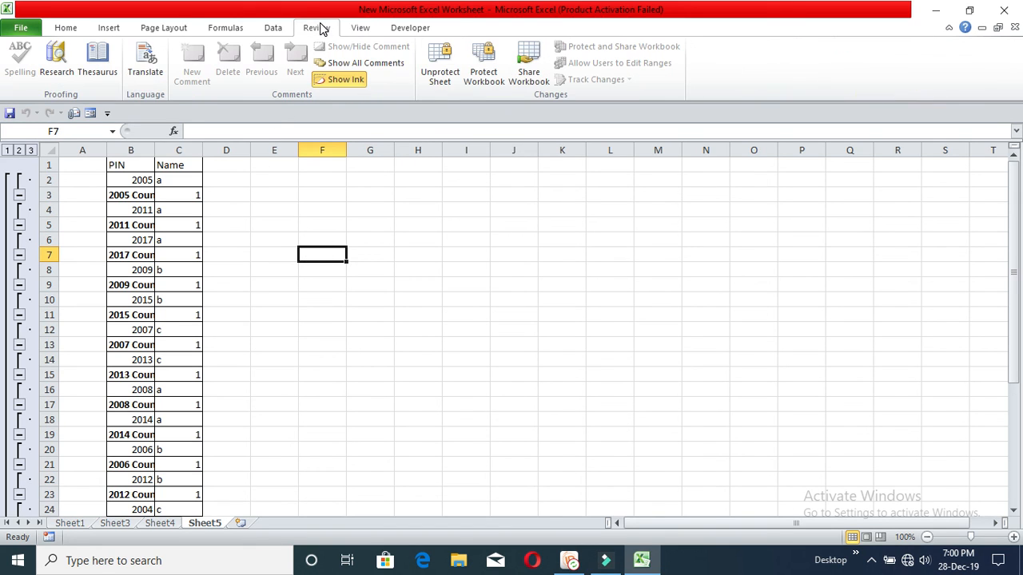
{"action": "left_click", "coordinate": [440, 64]}
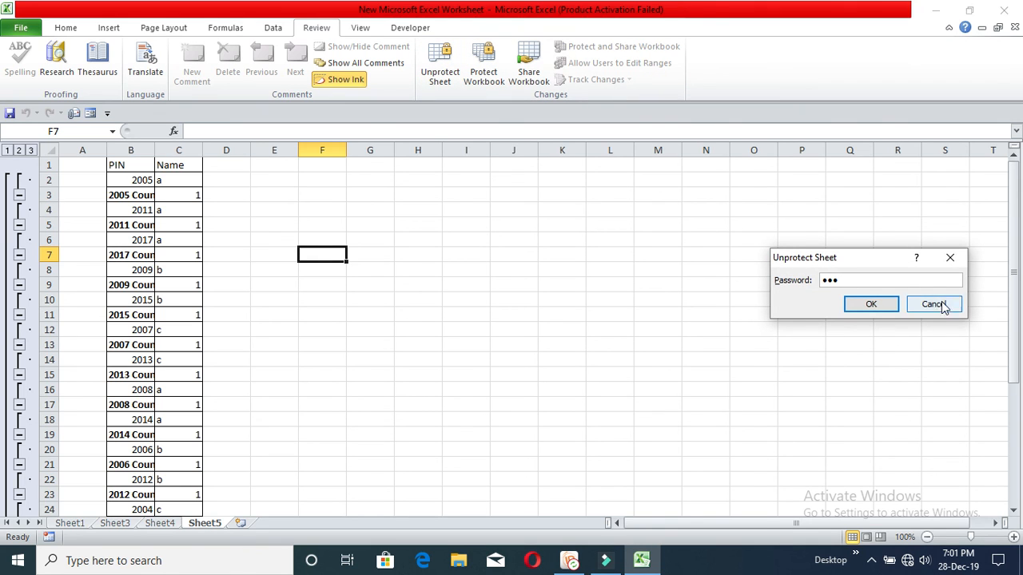
{"action": "left_click", "coordinate": [889, 306]}
{"action": "left_click", "coordinate": [806, 297]}
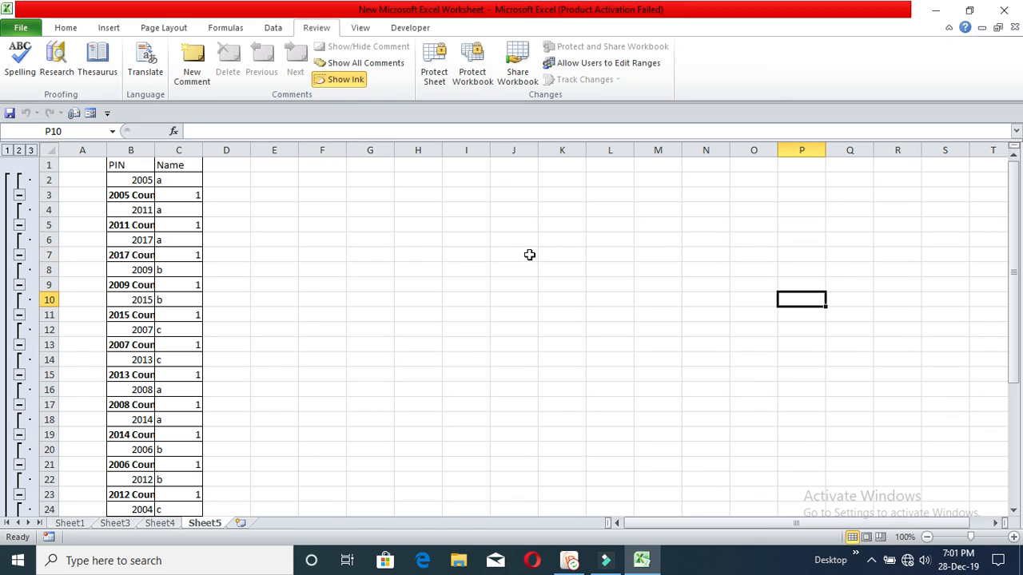
Step: Type 'dsds' in G7 as a test entry, then delete it
{"action": "left_click", "coordinate": [391, 254]}
{"action": "type", "text": "dsds"}
{"action": "left_click", "coordinate": [479, 277]}
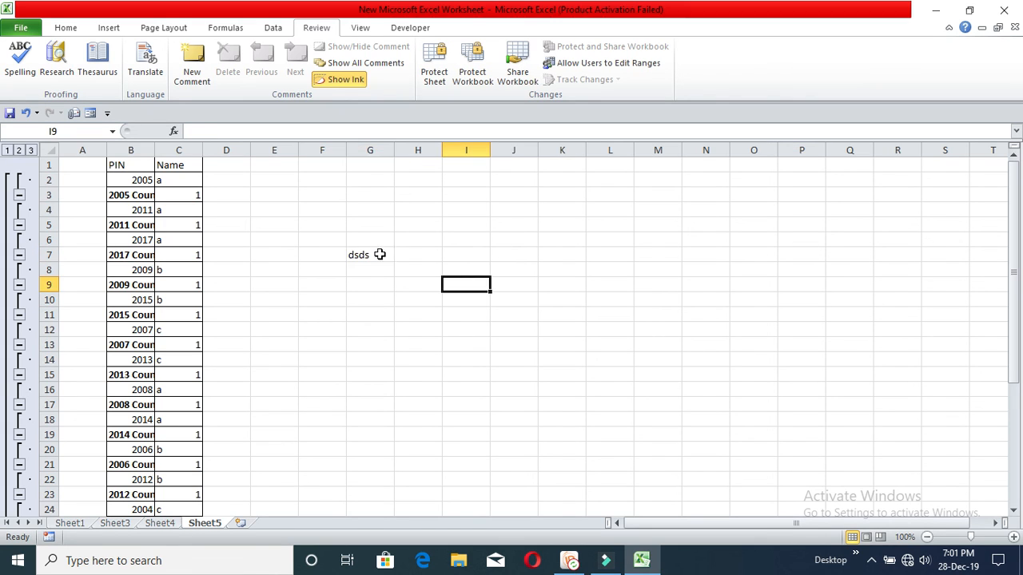
{"action": "left_click", "coordinate": [379, 254]}
{"action": "key", "text": "Delete"}
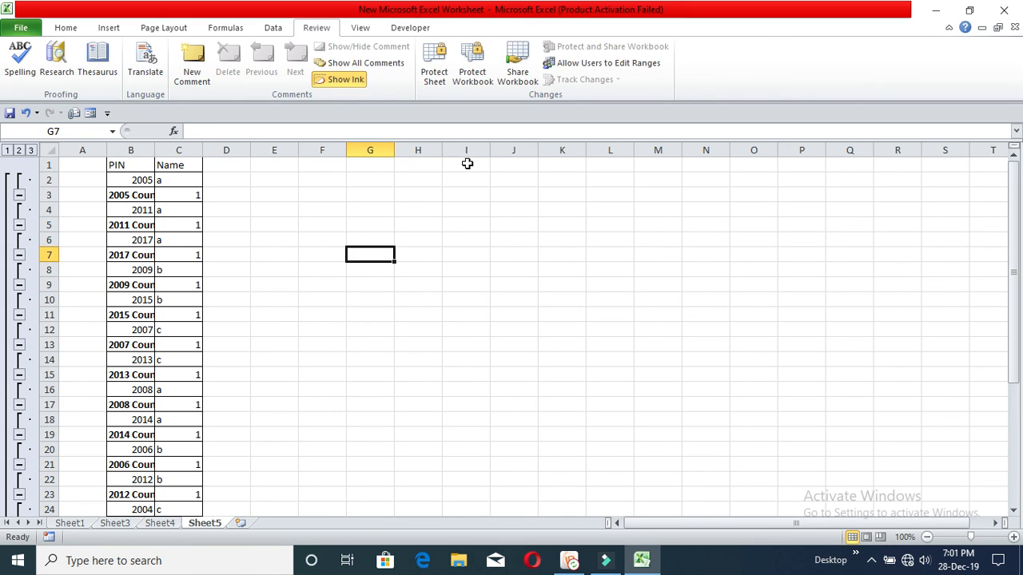
{"action": "left_click", "coordinate": [545, 207]}
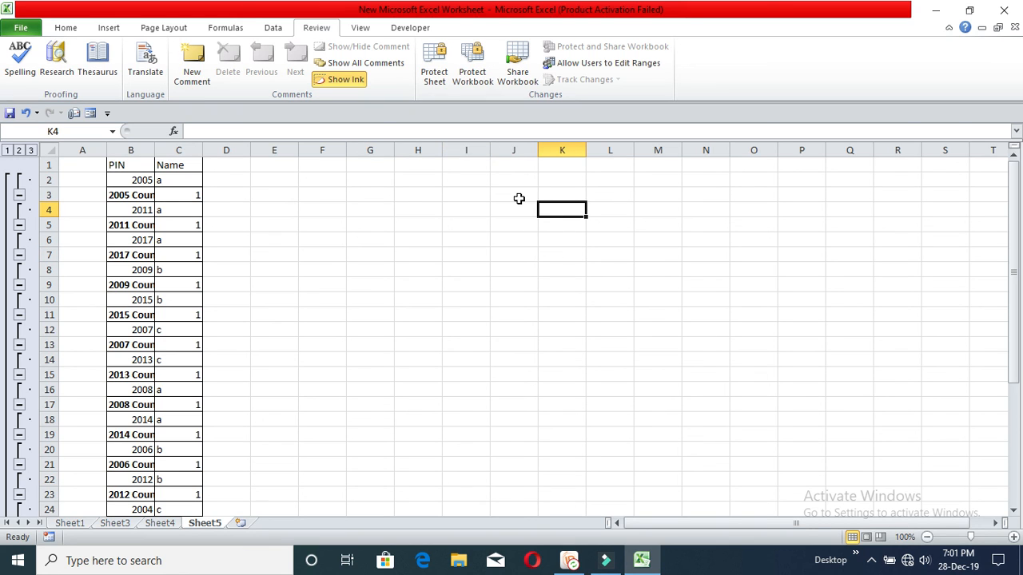
{"action": "left_click", "coordinate": [578, 251]}
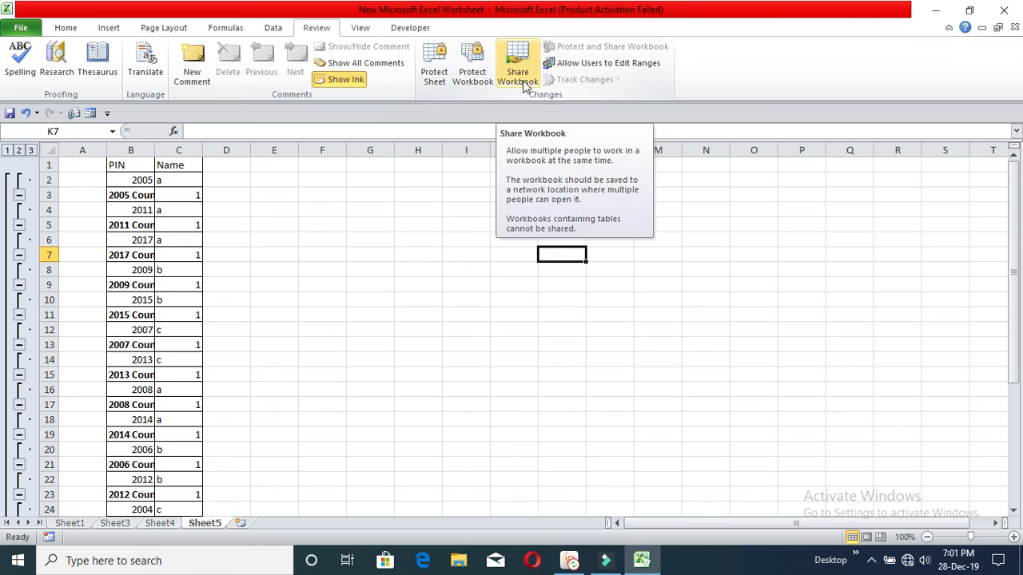
Step: Show the View ribbon's workbook view and window commands, leaving every cell unchanged
{"action": "left_click", "coordinate": [385, 178]}
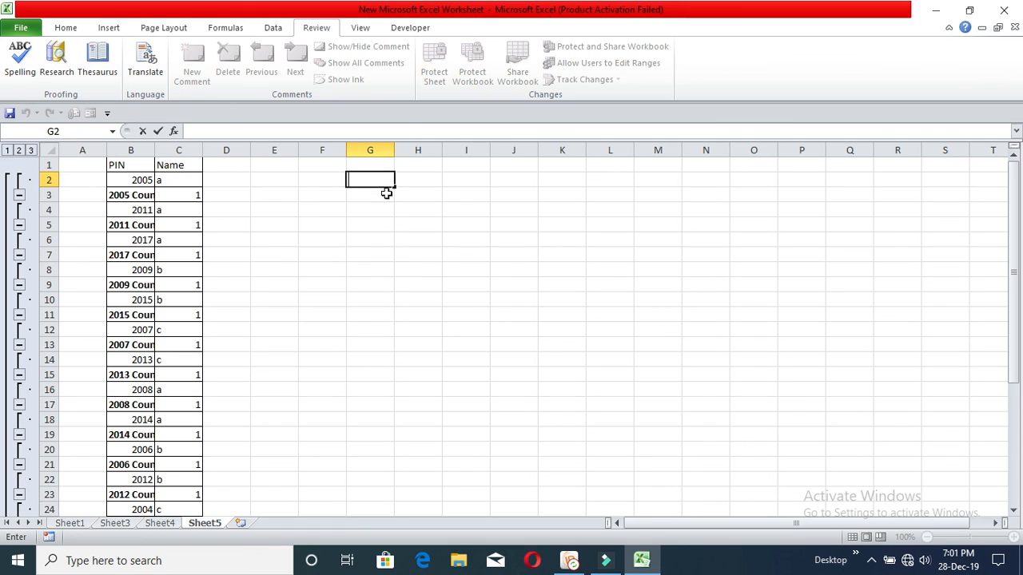
{"action": "left_click", "coordinate": [417, 240]}
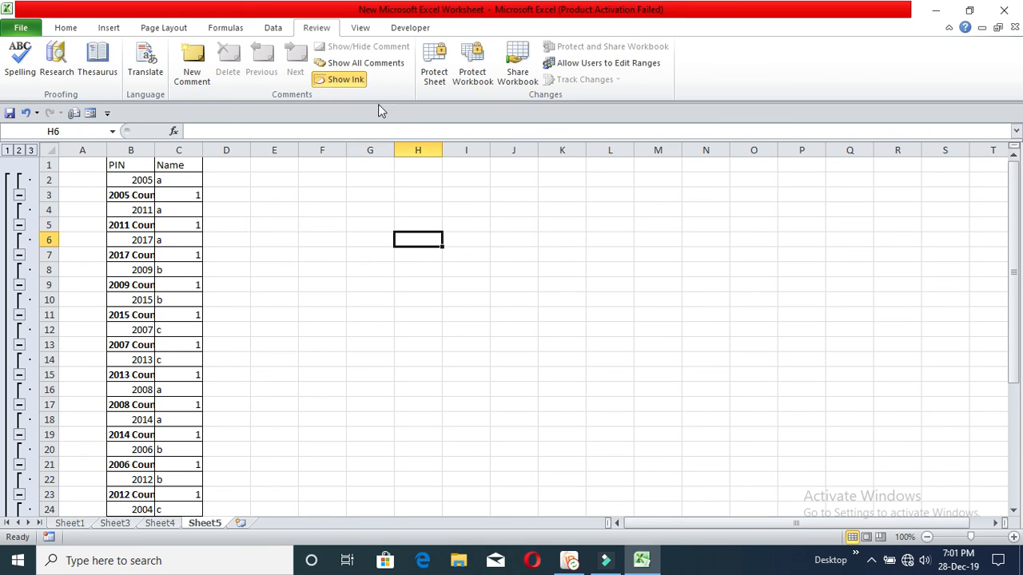
{"action": "left_click", "coordinate": [361, 28]}
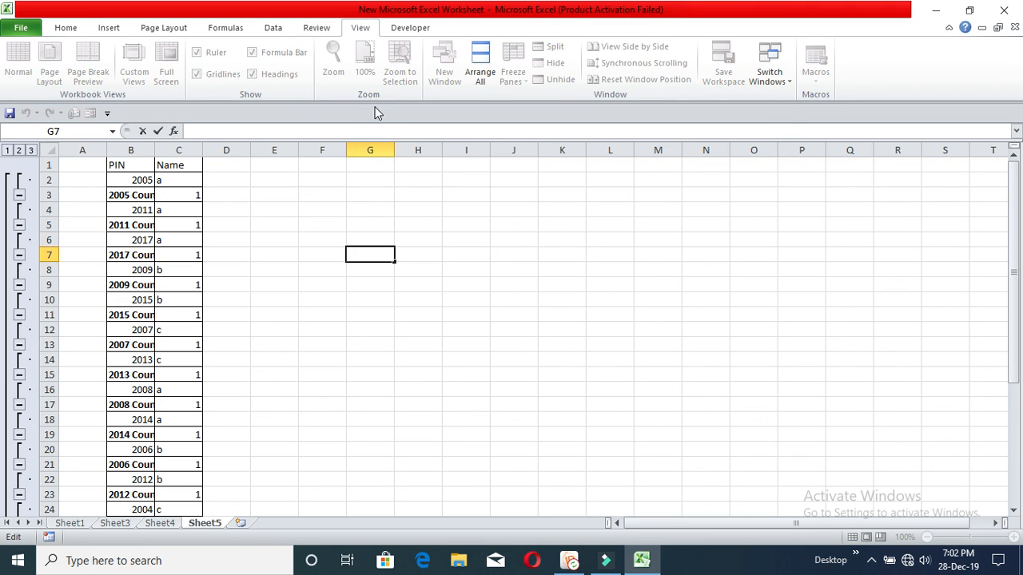
{"action": "key", "text": "Tab"}
{"action": "key", "text": "Tab"}
{"action": "key", "text": "Tab"}
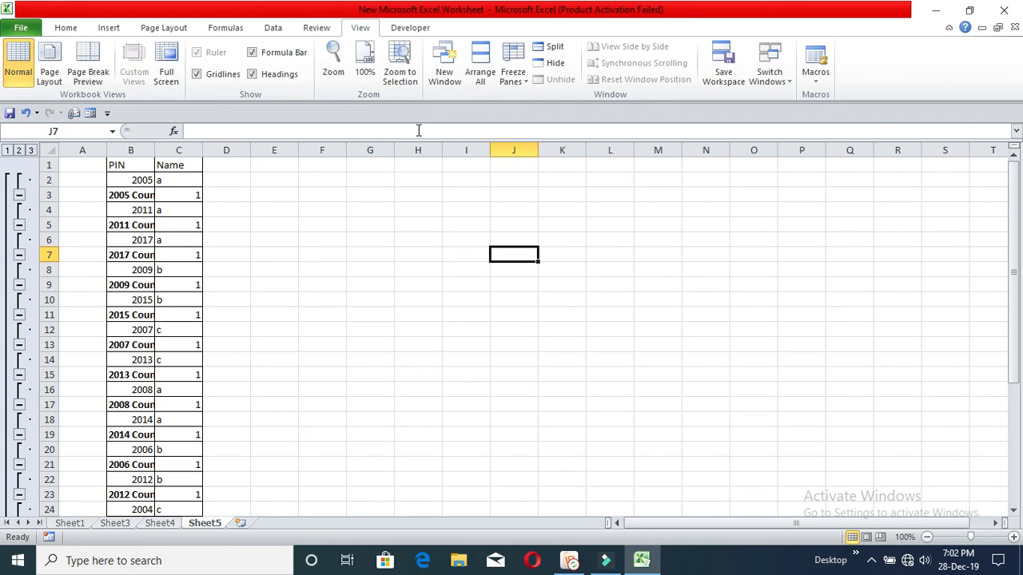